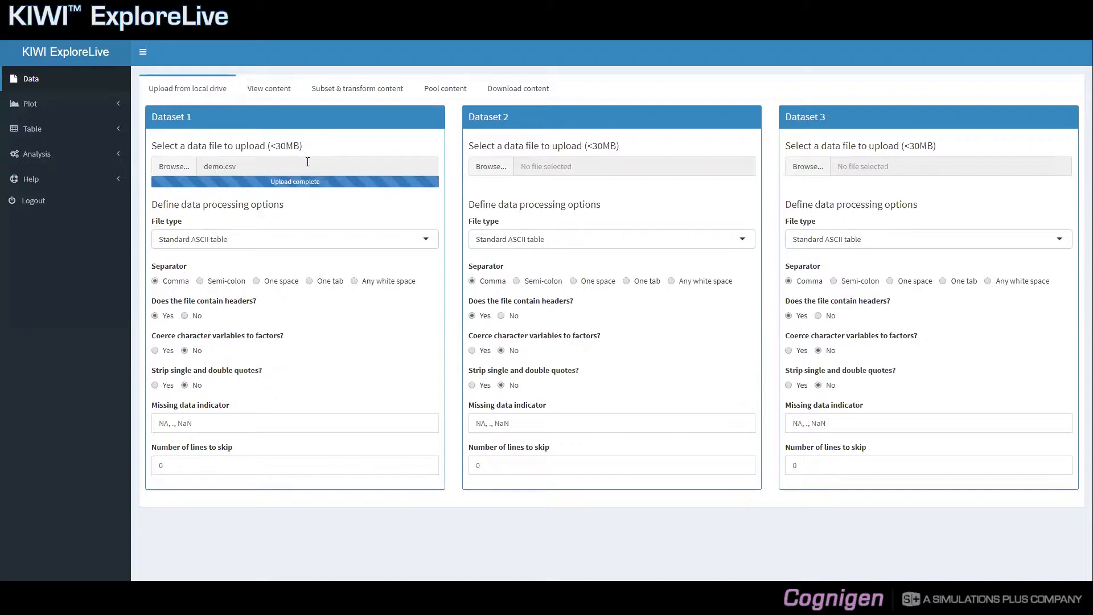
Step: Review the One per ID dataset's subset settings, open the contingency table page and choose One per ID as its dataset
left_click(355, 98)
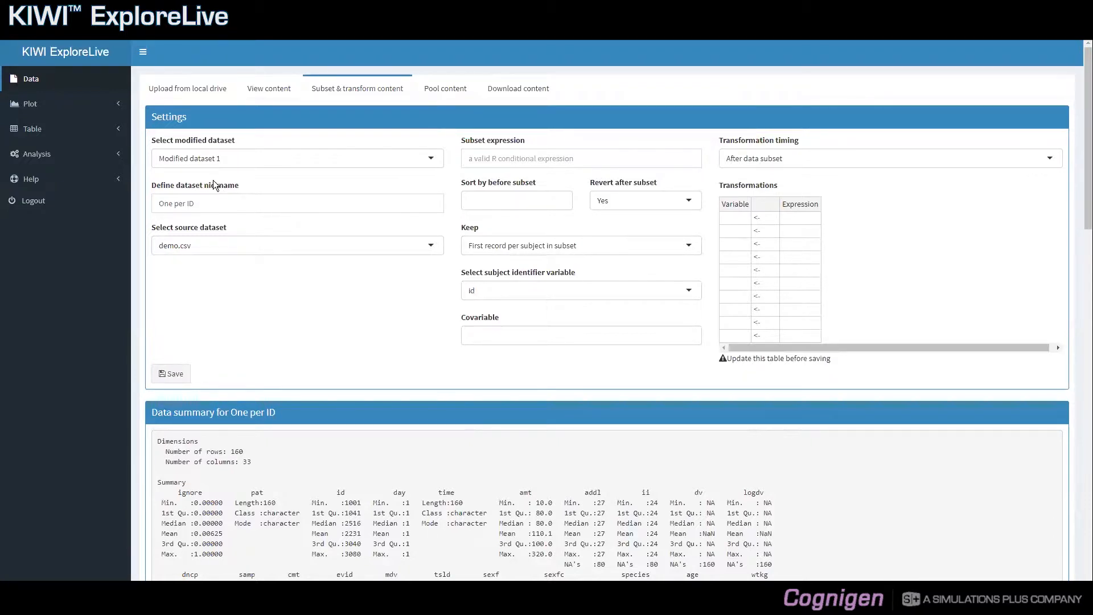
left_click(87, 137)
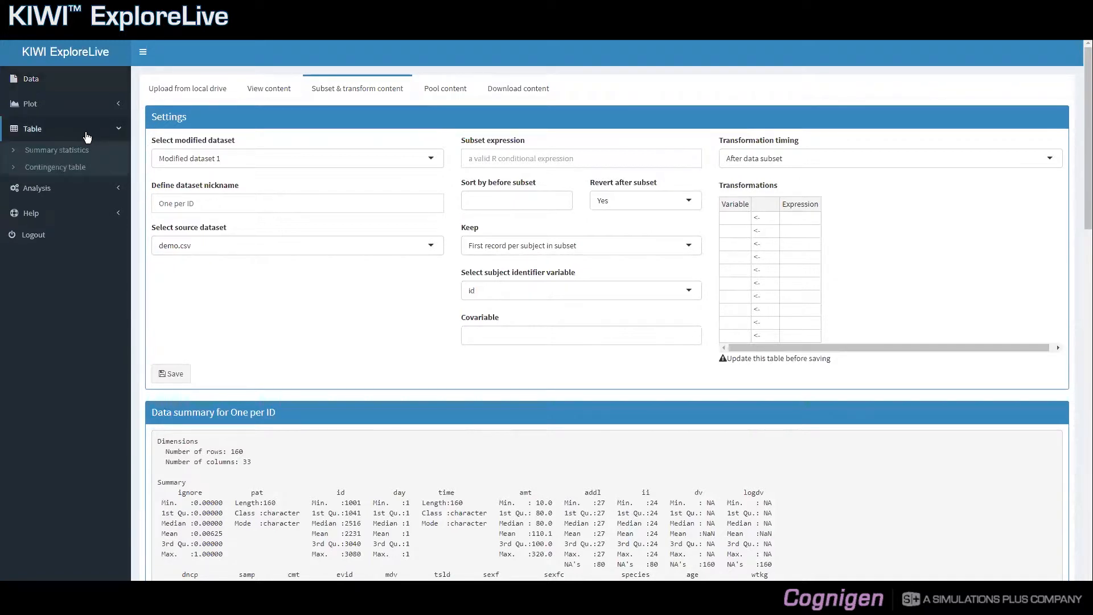
left_click(81, 168)
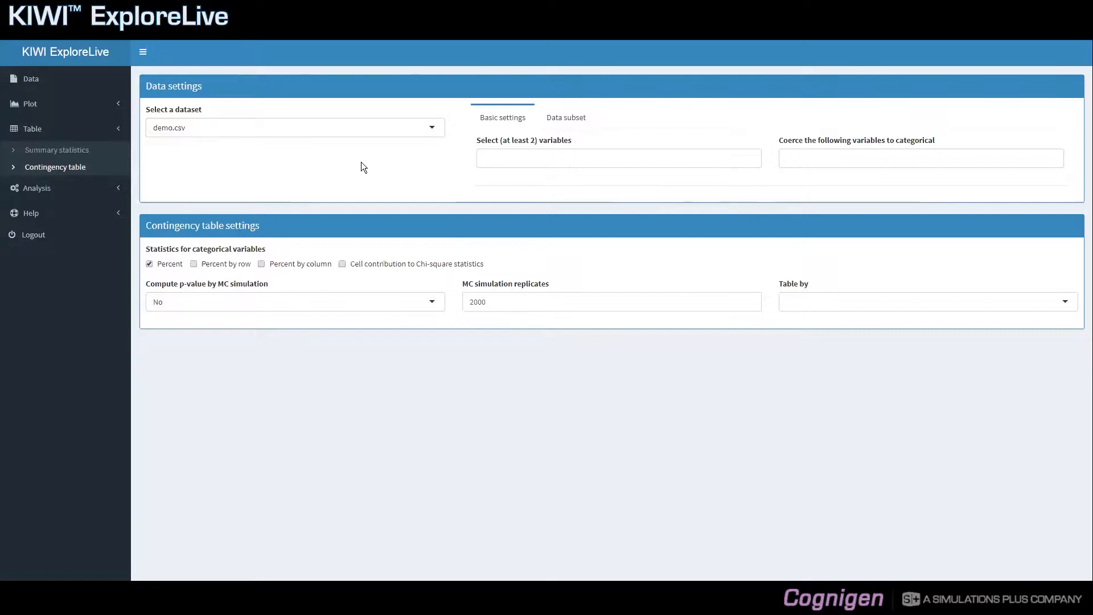
left_click(430, 131)
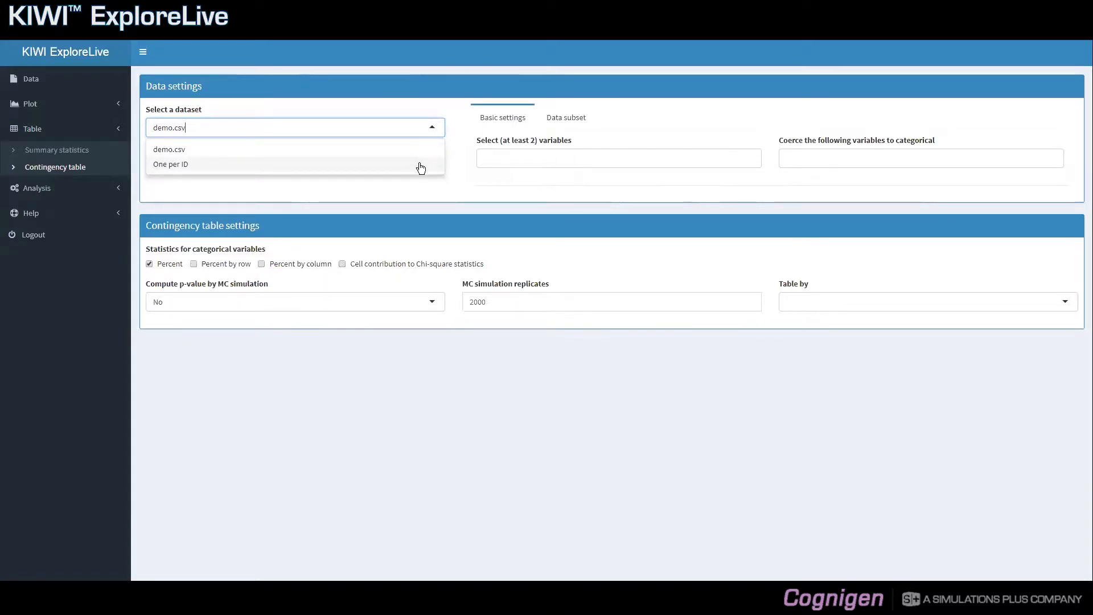
left_click(421, 165)
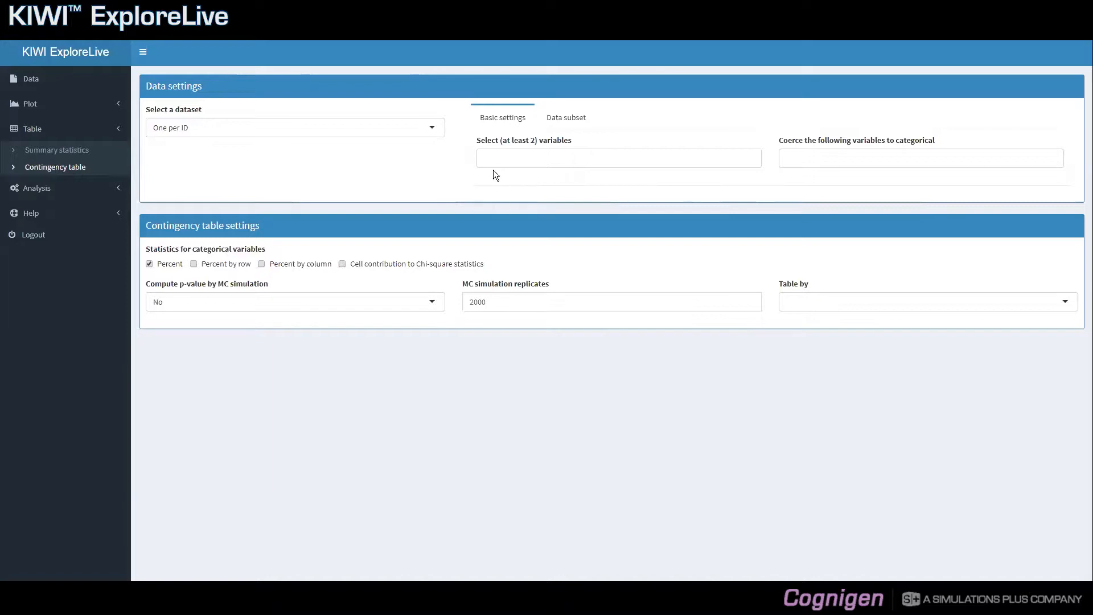
Step: Select studyc and sexfc as the contingency table variables
left_click(530, 156)
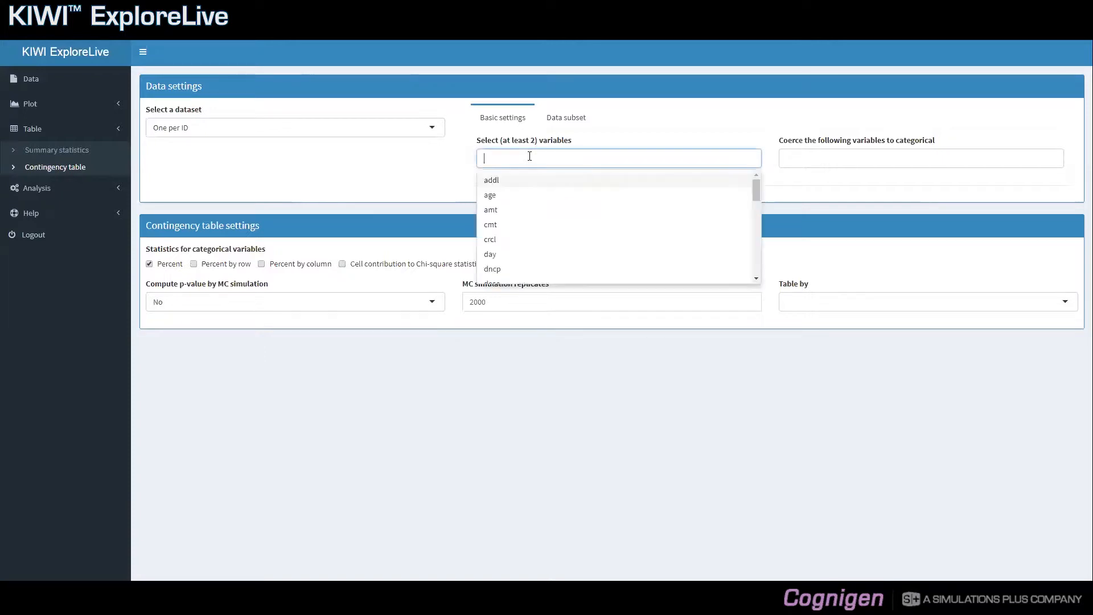
type("studyc")
key("Return")
type("s")
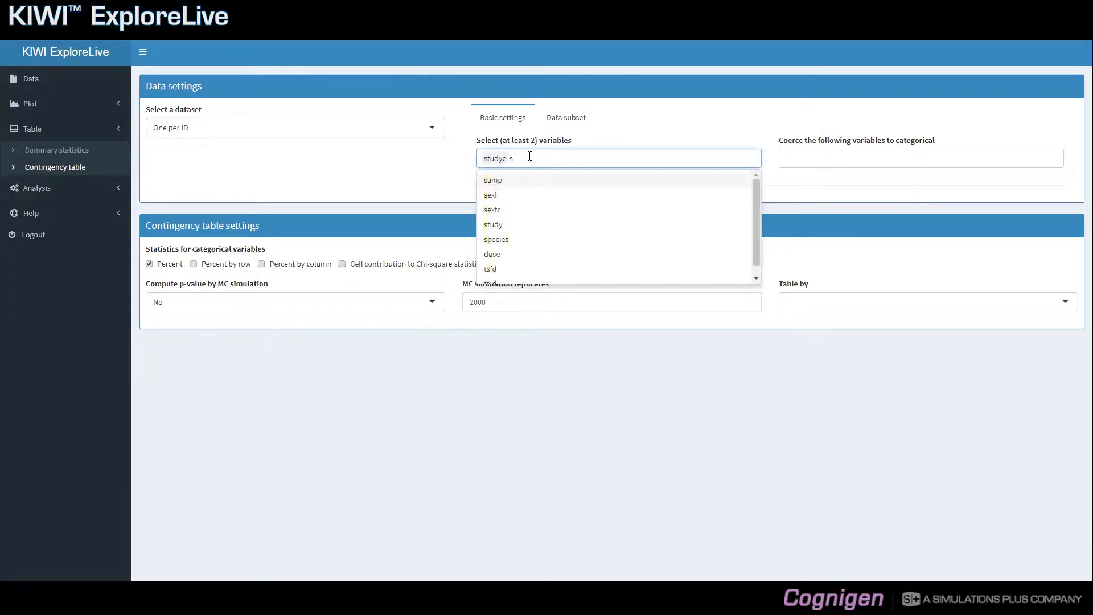
type("efc")
key("BackSpace")
key("BackSpace")
type("xfc")
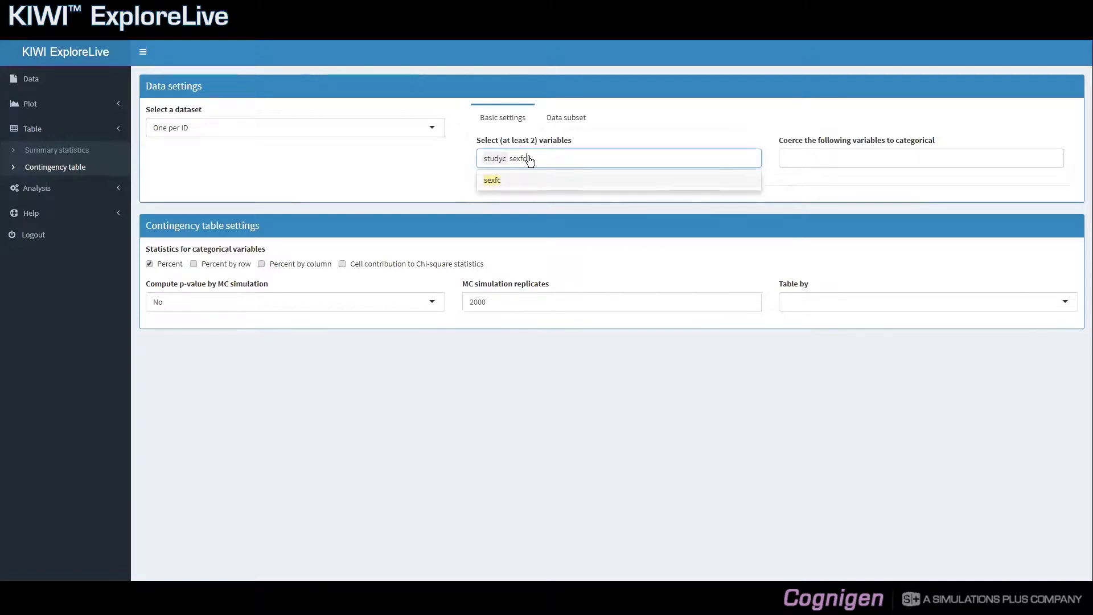
key("Return")
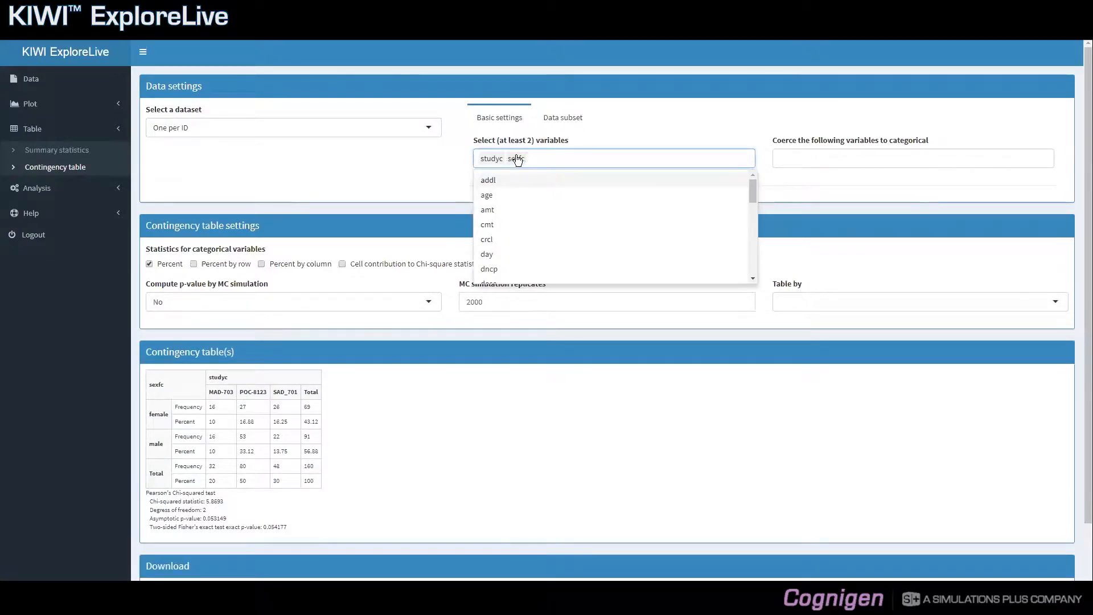
key("Down")
key("Down")
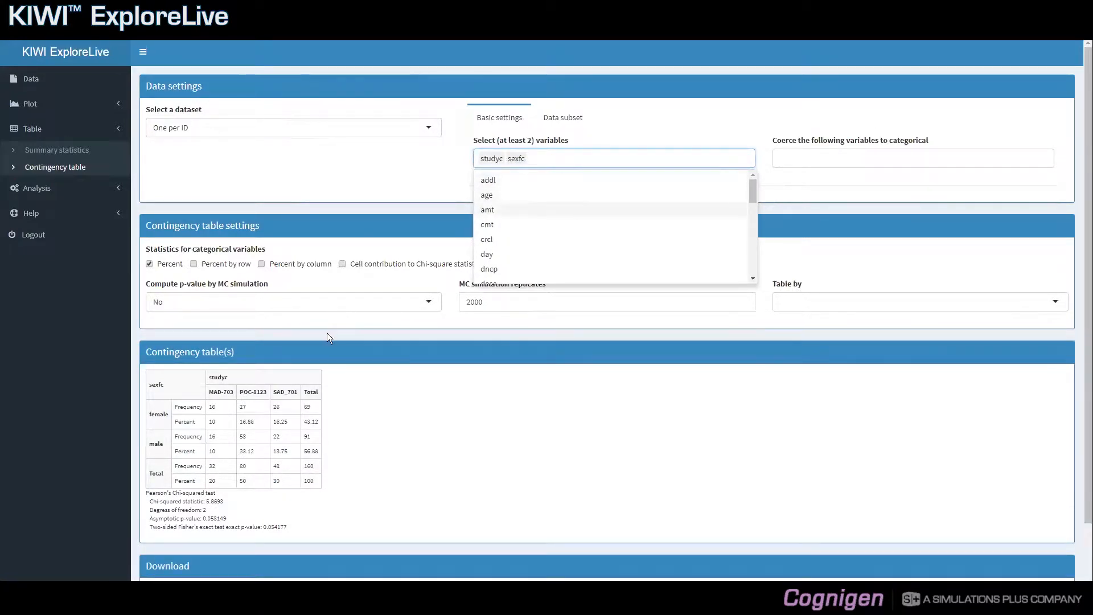
left_click(326, 333)
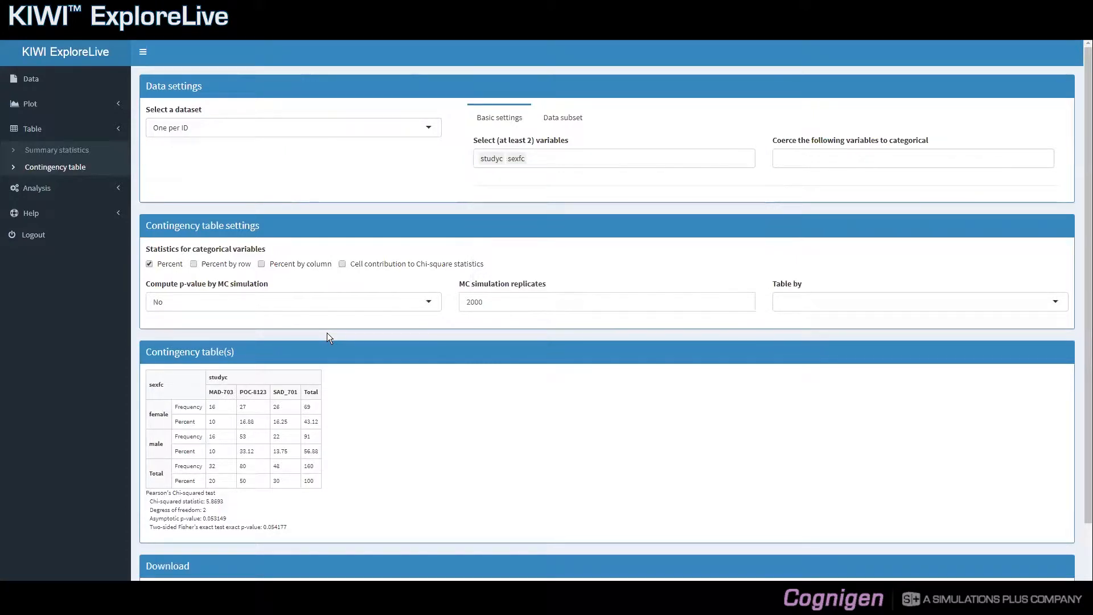
Step: Examine the cell frequencies and the overall total in the sexfc by studyc contingency table
scroll(327, 333, "down", 1)
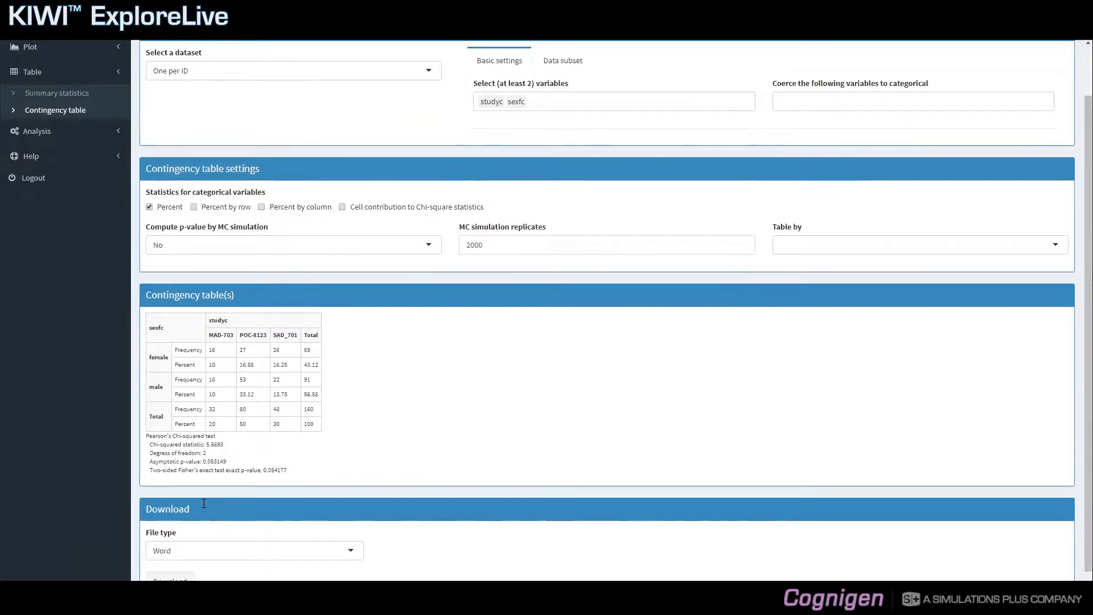
scroll(202, 503, "up", 1)
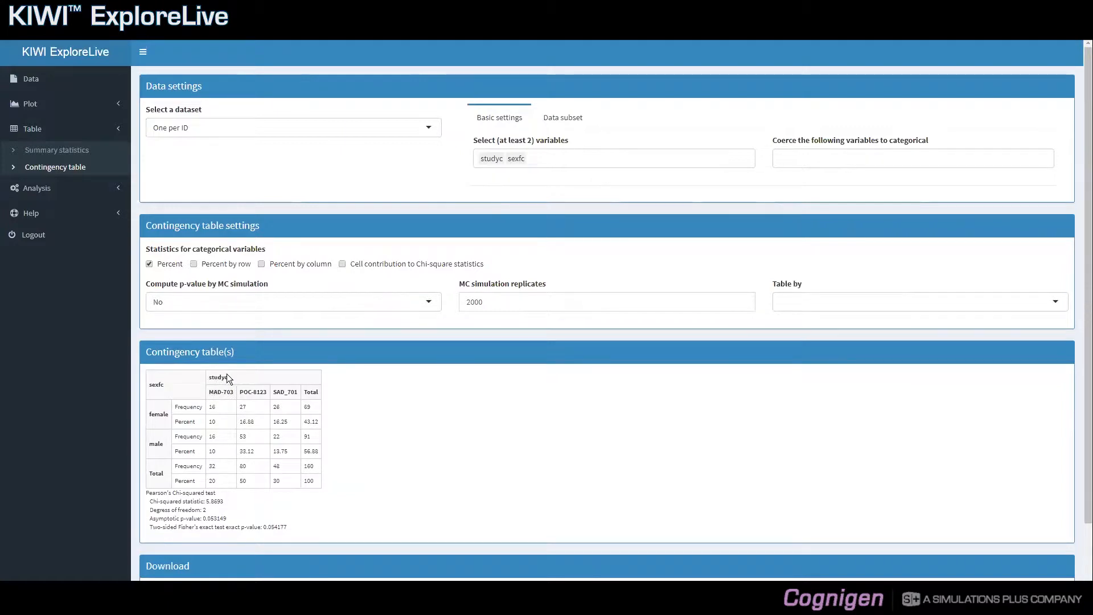
double_click(212, 407)
left_click(201, 408)
double_click(213, 408)
left_click_drag(313, 467, 307, 468)
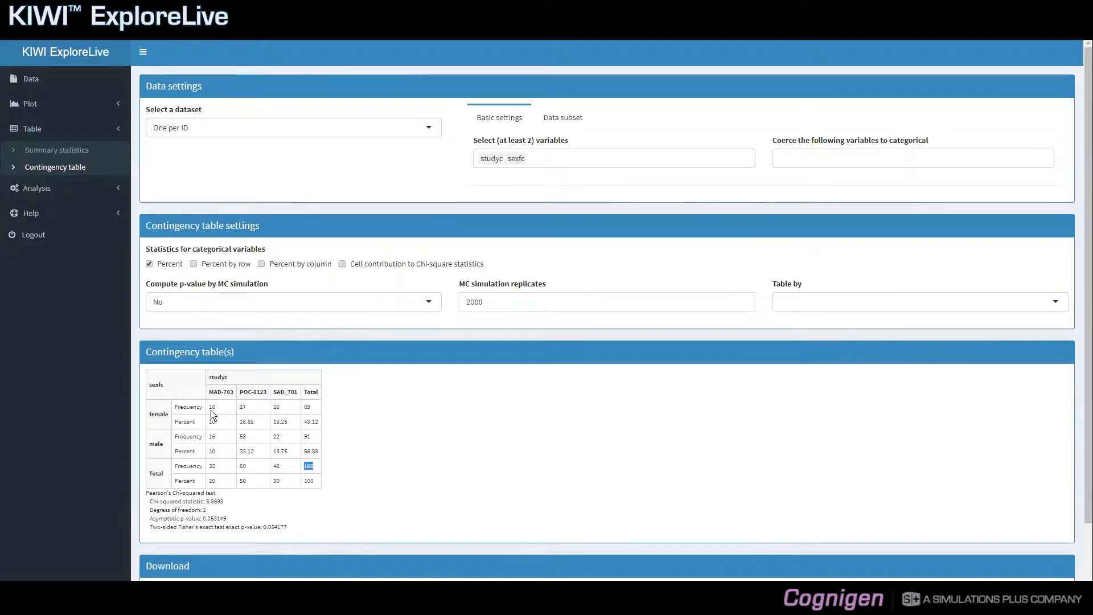
Step: Include Percent, Percent by row, Percent by column and Cell contribution to Chi-square statistics in the contingency table
left_click(149, 264)
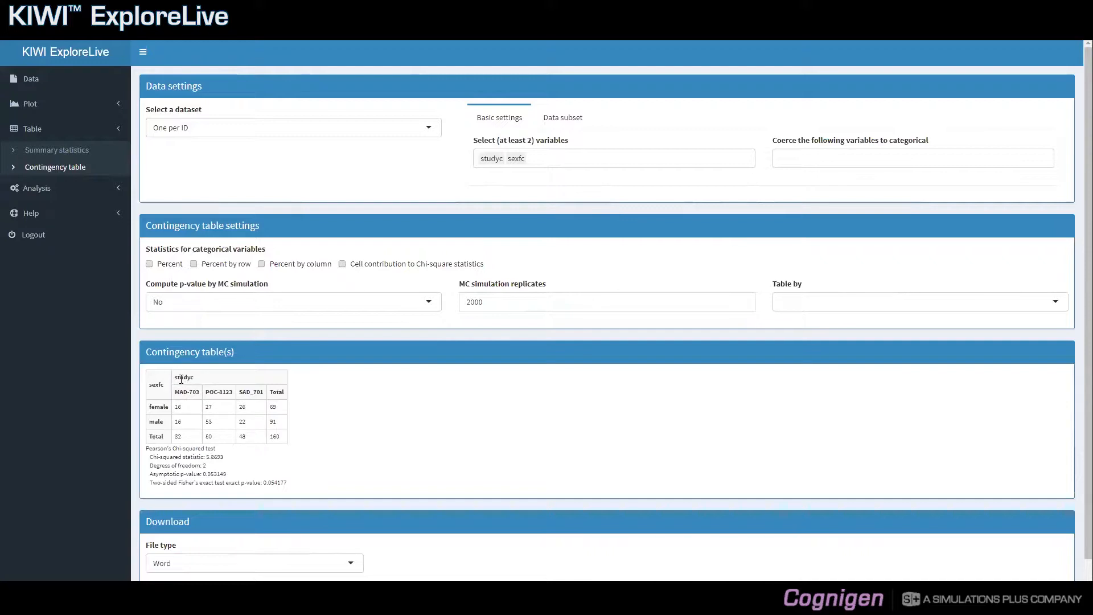
left_click(150, 264)
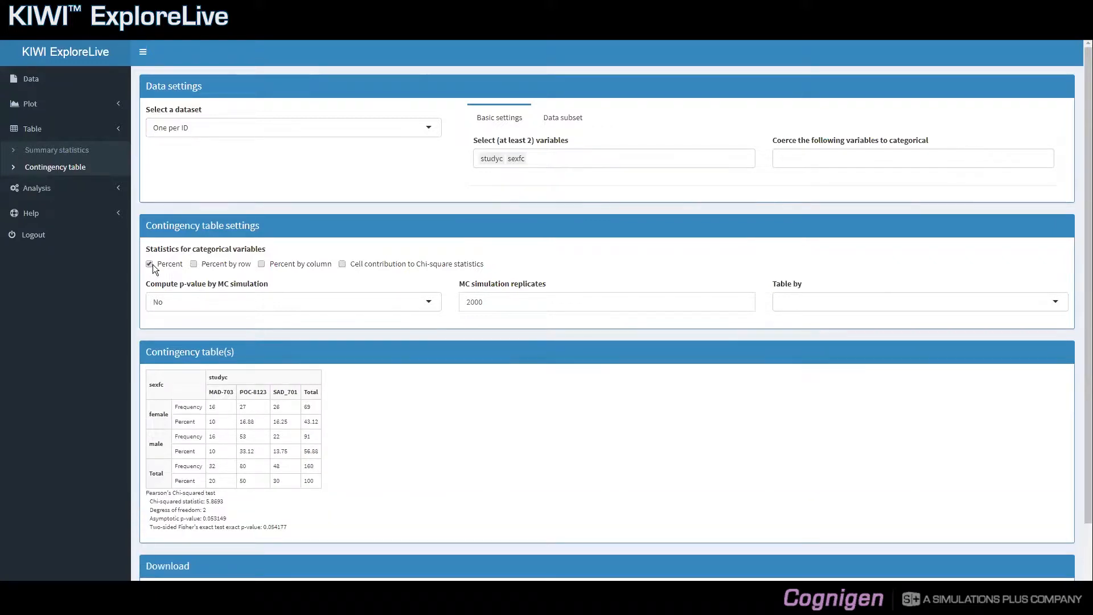
left_click(194, 264)
left_click(262, 264)
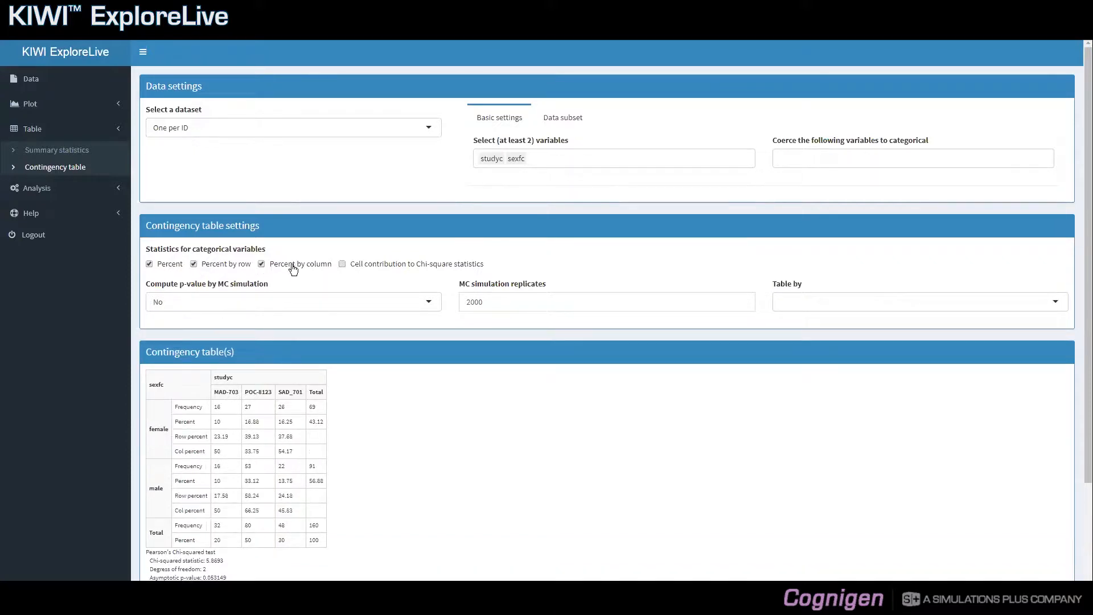
left_click(342, 265)
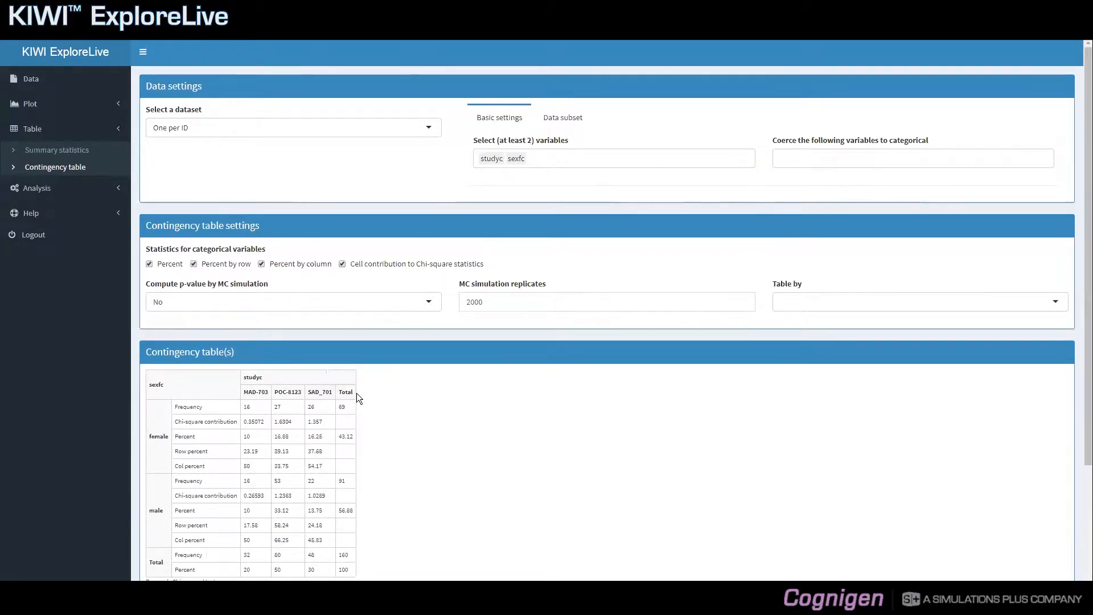
Step: Review the chi-squared statistic, try computing the p-value by MC simulation, and set that option back to No
scroll(357, 393, "down", 1)
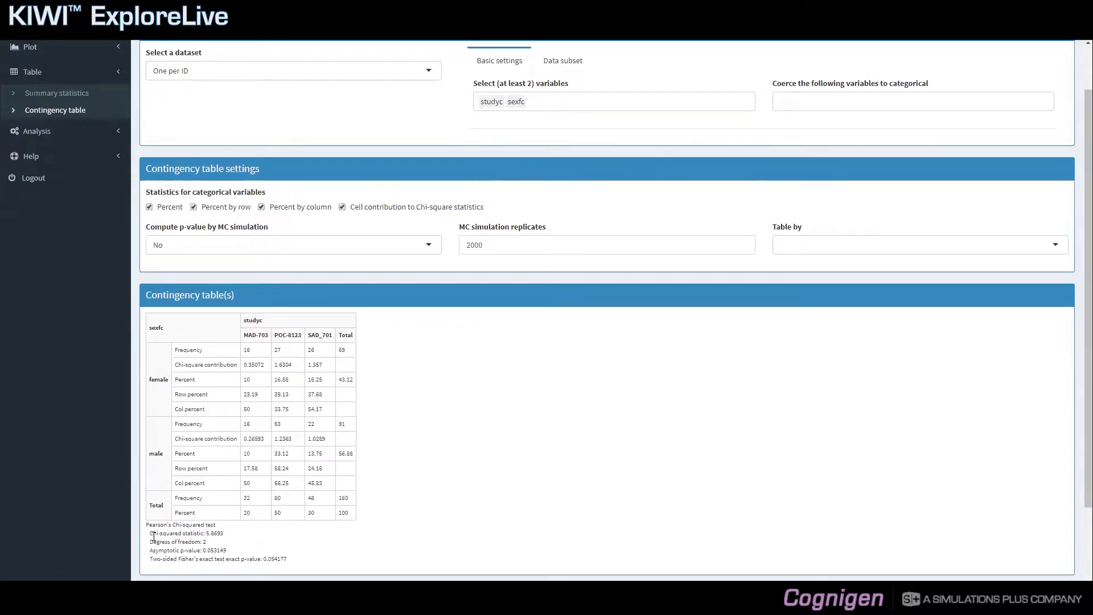
left_click_drag(205, 534, 225, 533)
left_click(379, 250)
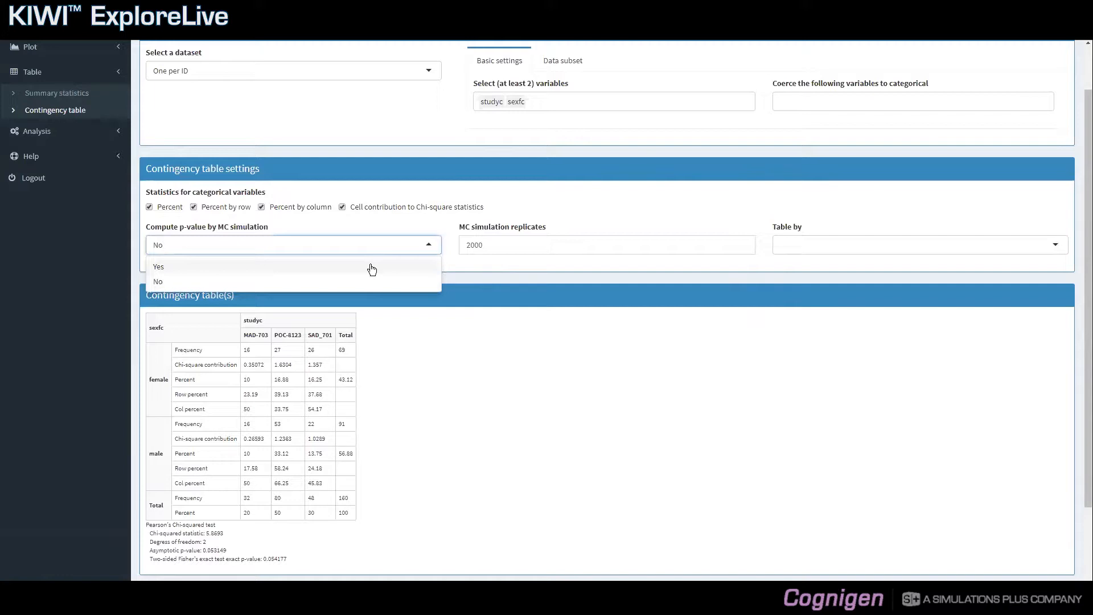
left_click(372, 267)
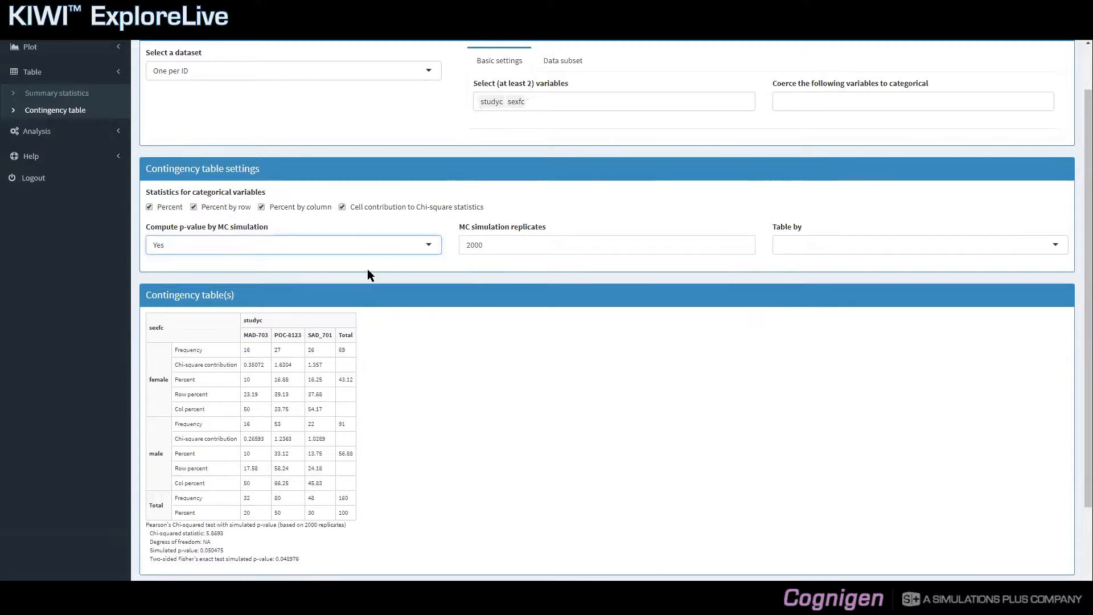
left_click(371, 252)
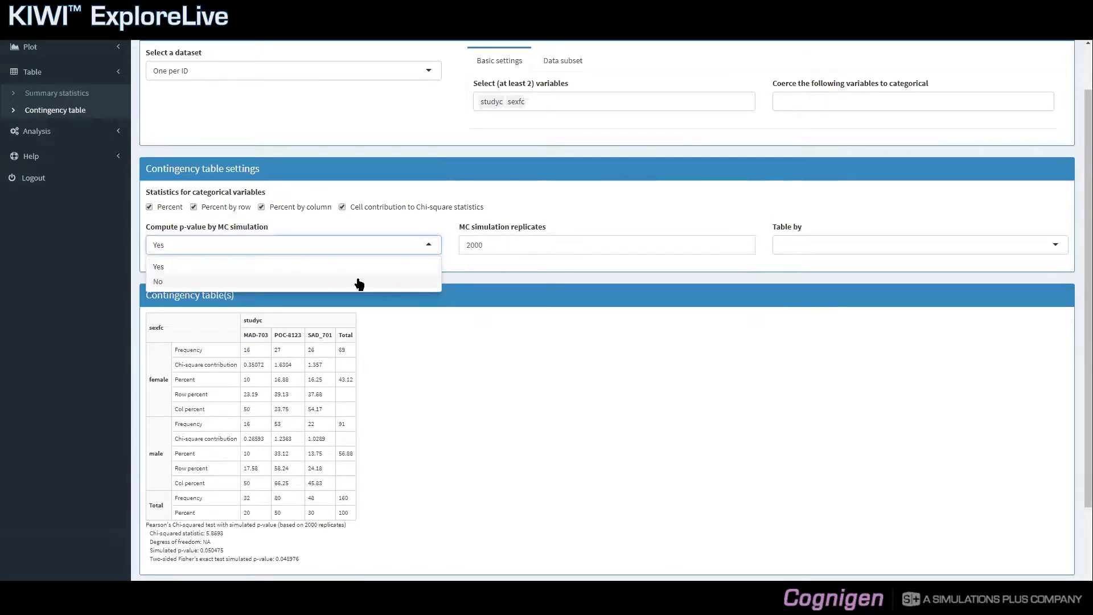
left_click(359, 282)
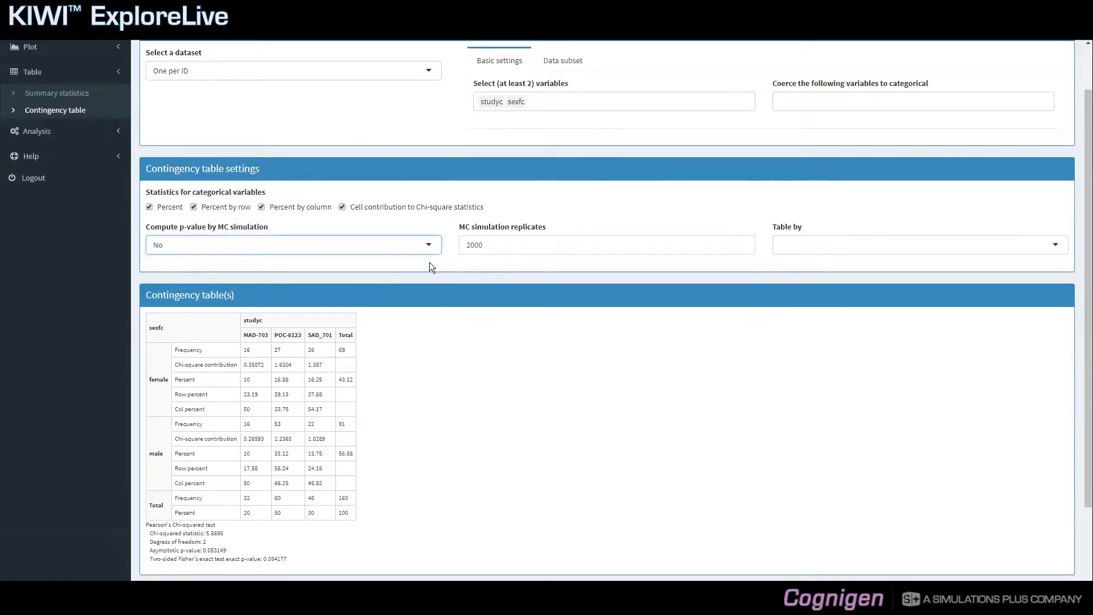
Step: Add dose to the contingency table variables and coerce dose to categorical
left_click(579, 108)
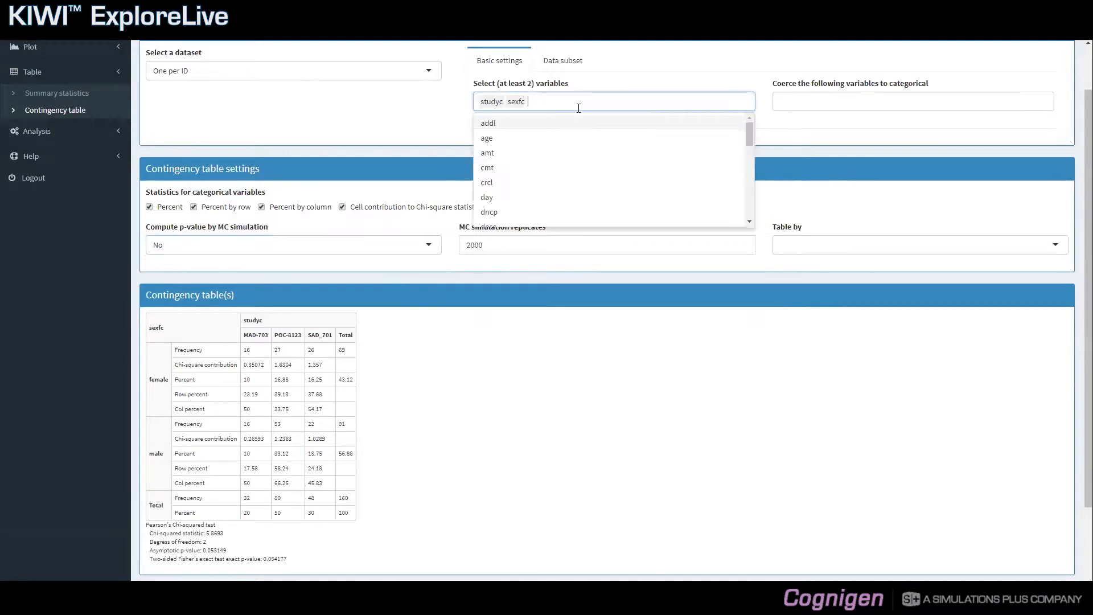
type("dose")
key("Return")
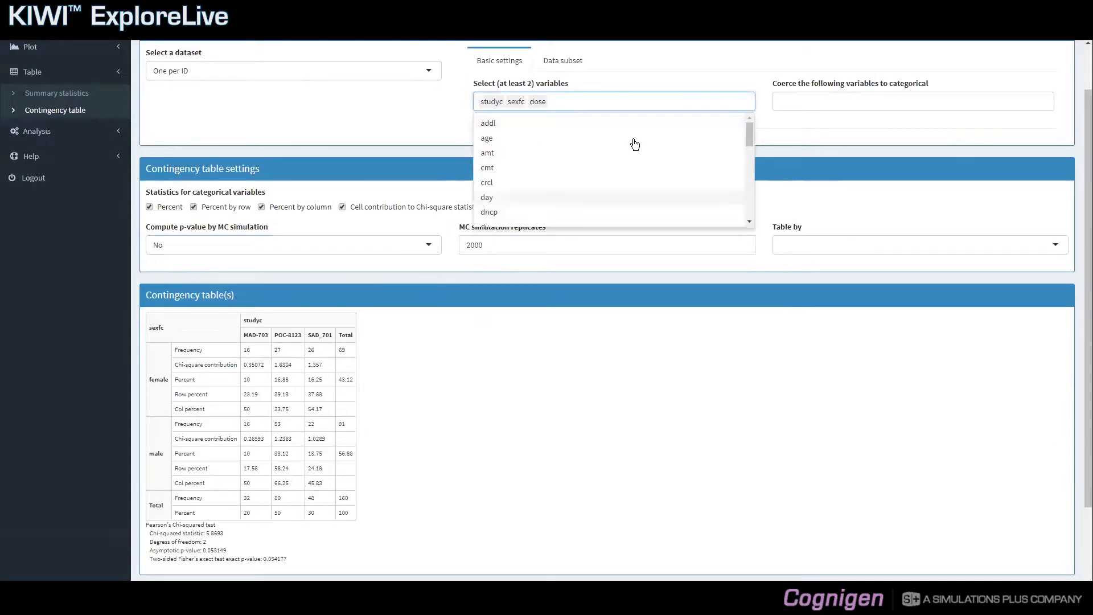
left_click(781, 99)
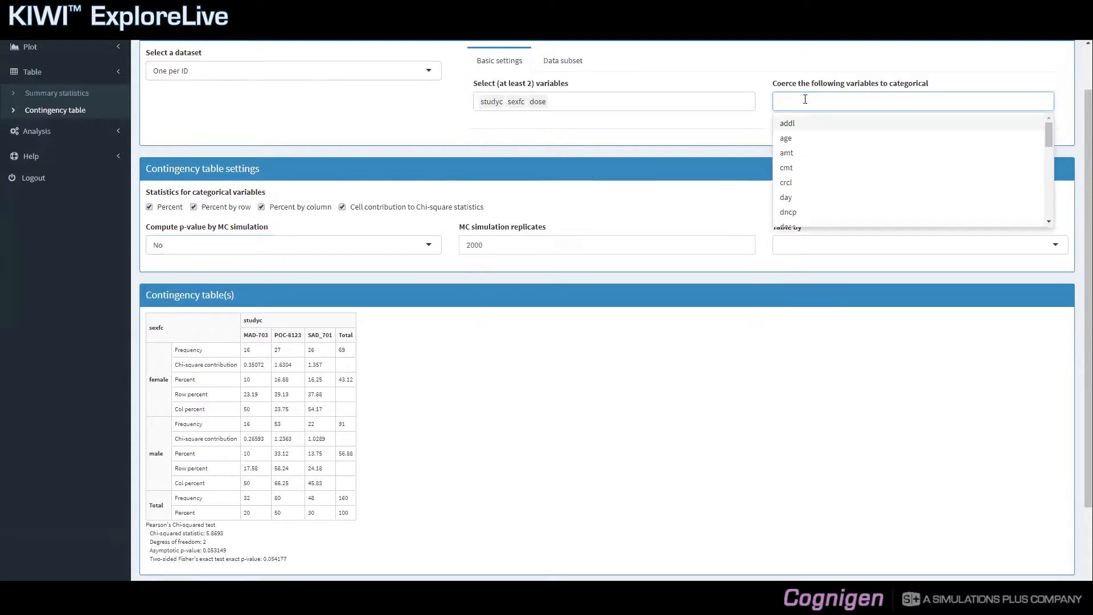
type("dose")
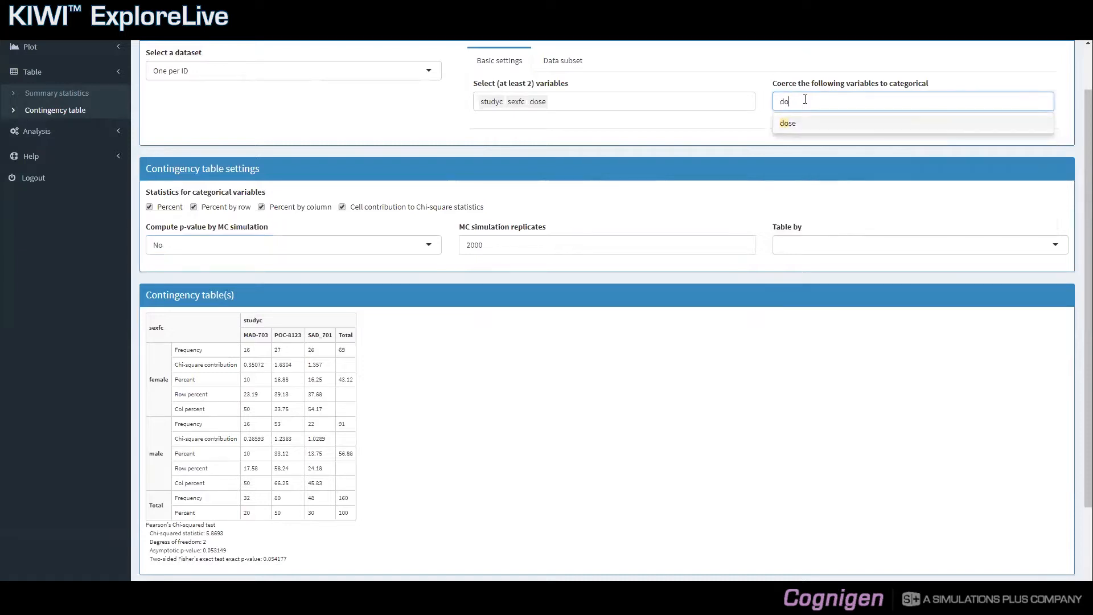
left_click(788, 119)
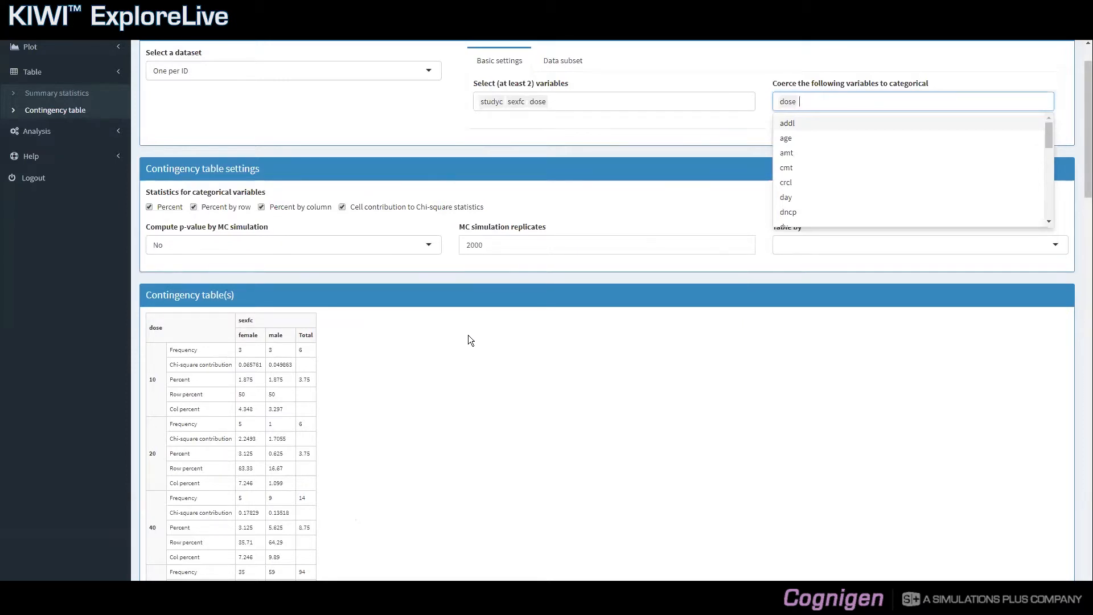
Step: Turn off Percent, Percent by row, Percent by column and Cell contribution to Chi-square statistics, keeping only frequencies in the contingency tables
scroll(468, 335, "down", 3)
scroll(468, 336, "down", 1)
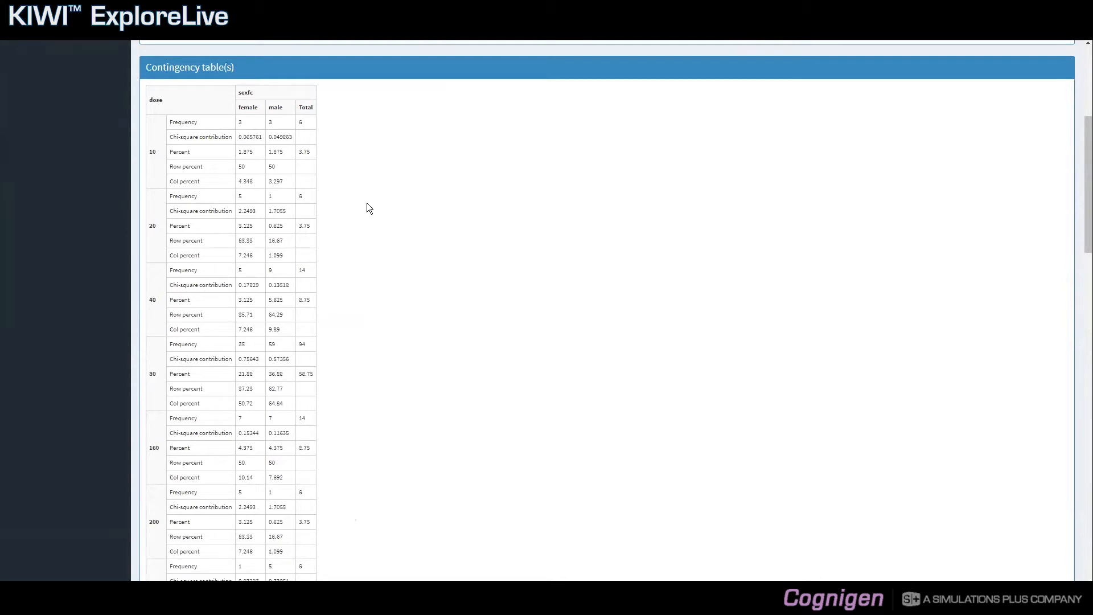
scroll(367, 203, "down", 6)
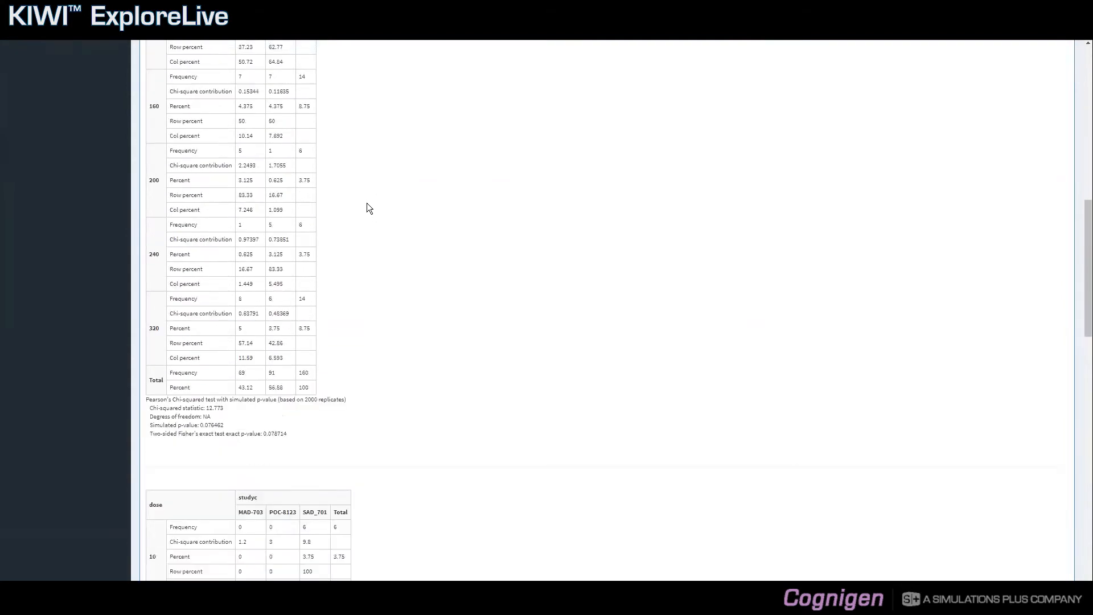
scroll(367, 203, "down", 1)
scroll(350, 151, "up", 10)
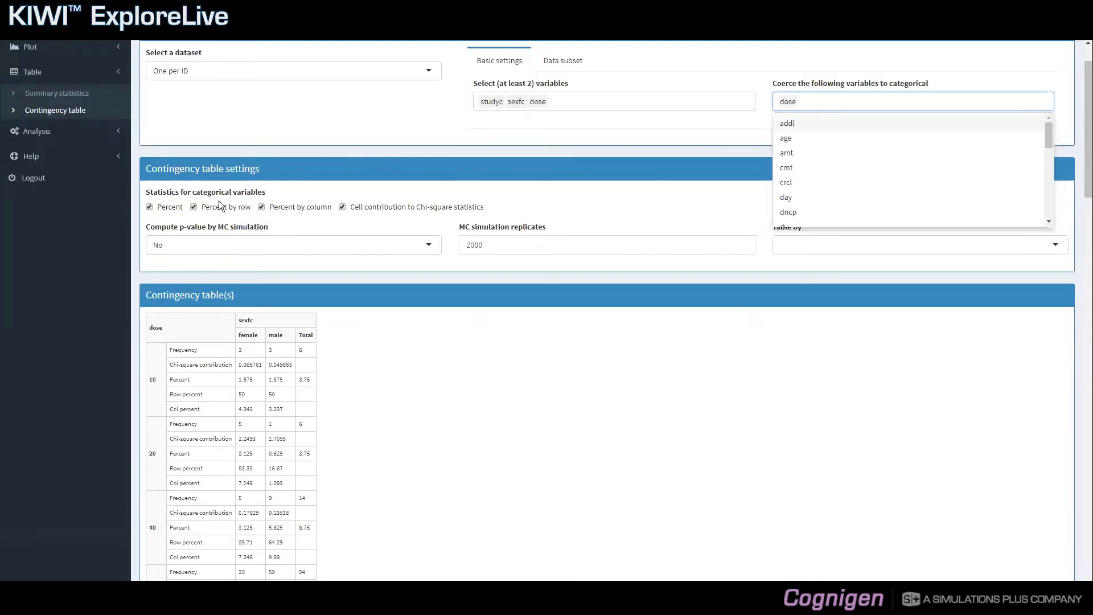
left_click(171, 207)
left_click(194, 209)
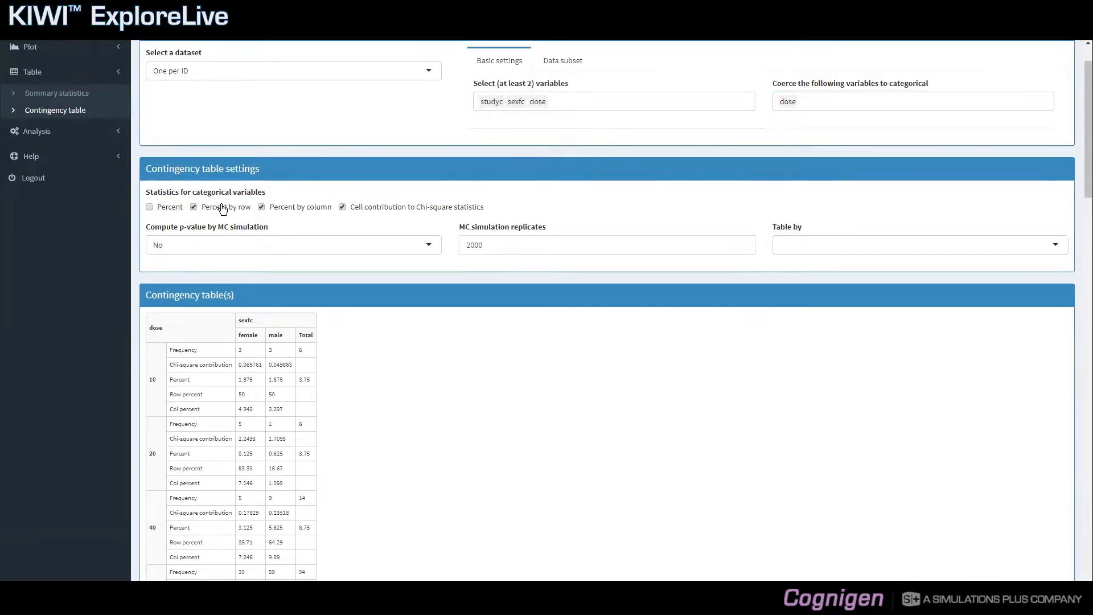
left_click(262, 208)
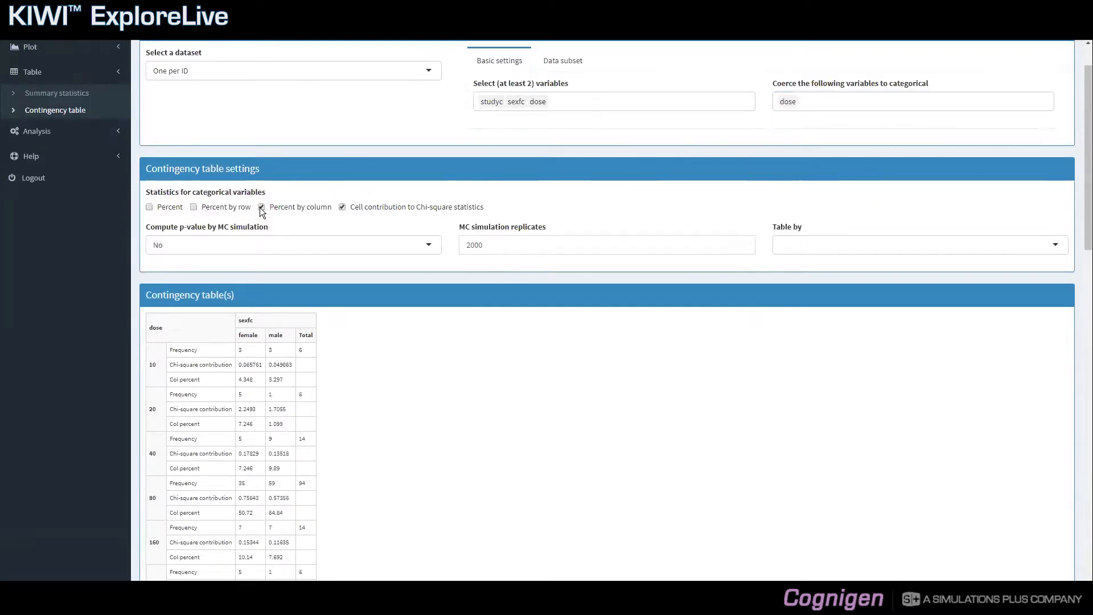
left_click(342, 207)
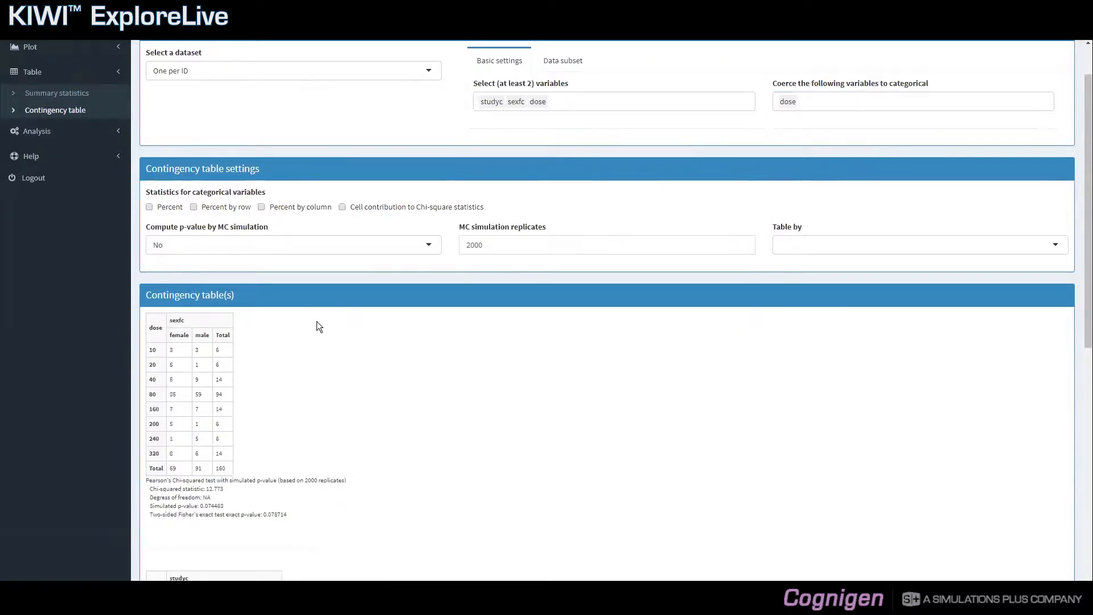
scroll(292, 324, "down", 3)
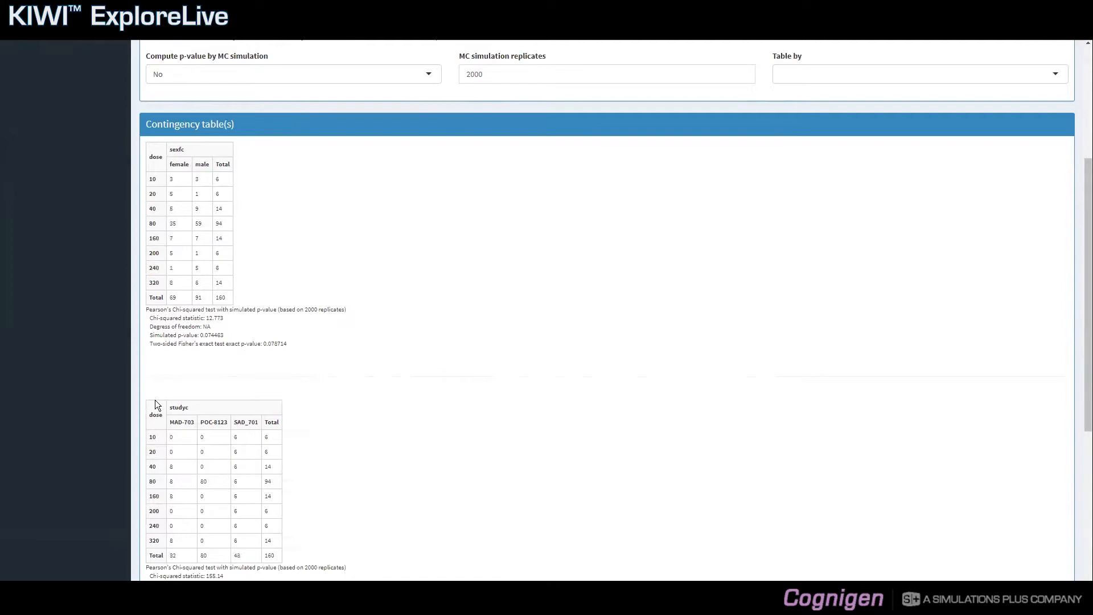
Step: Review the three contingency tables and remove dose from the selected variables, keeping studyc and sexfc
scroll(222, 389, "down", 5)
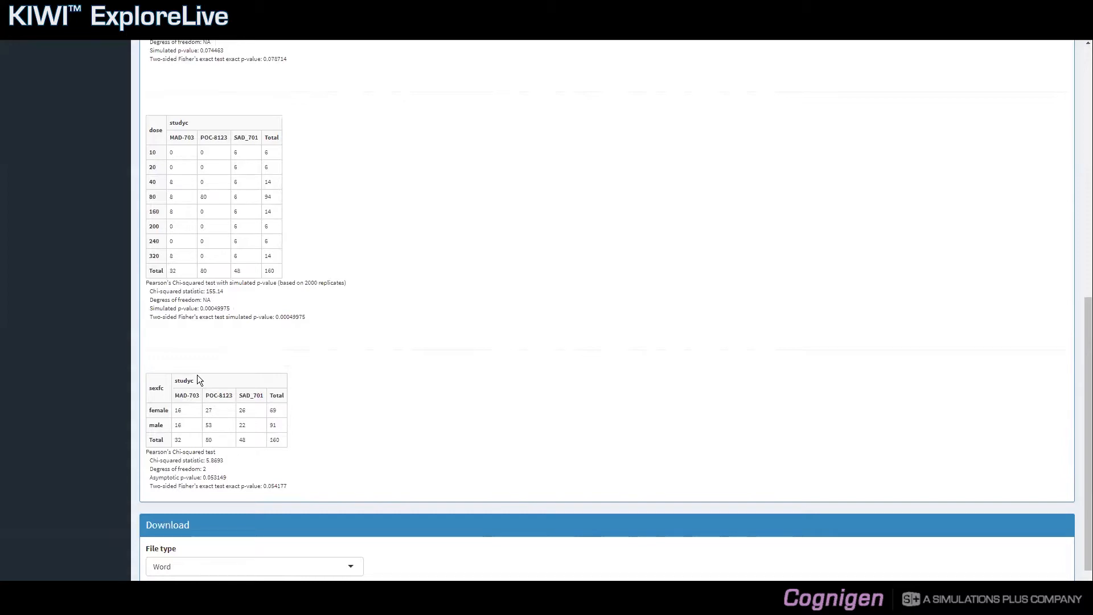
scroll(198, 379, "up", 6)
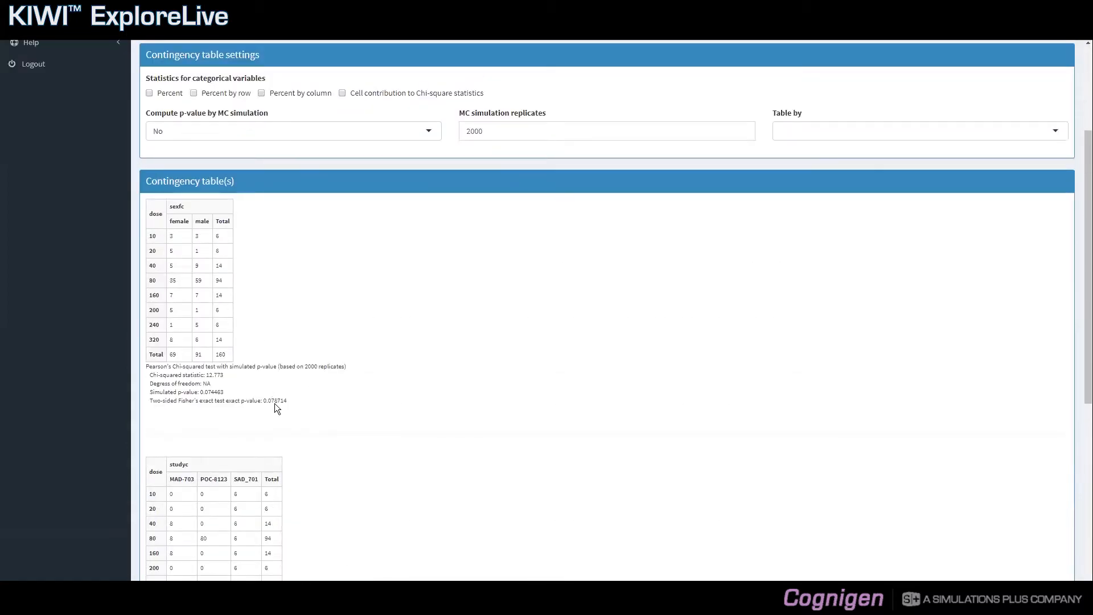
scroll(322, 454, "up", 1)
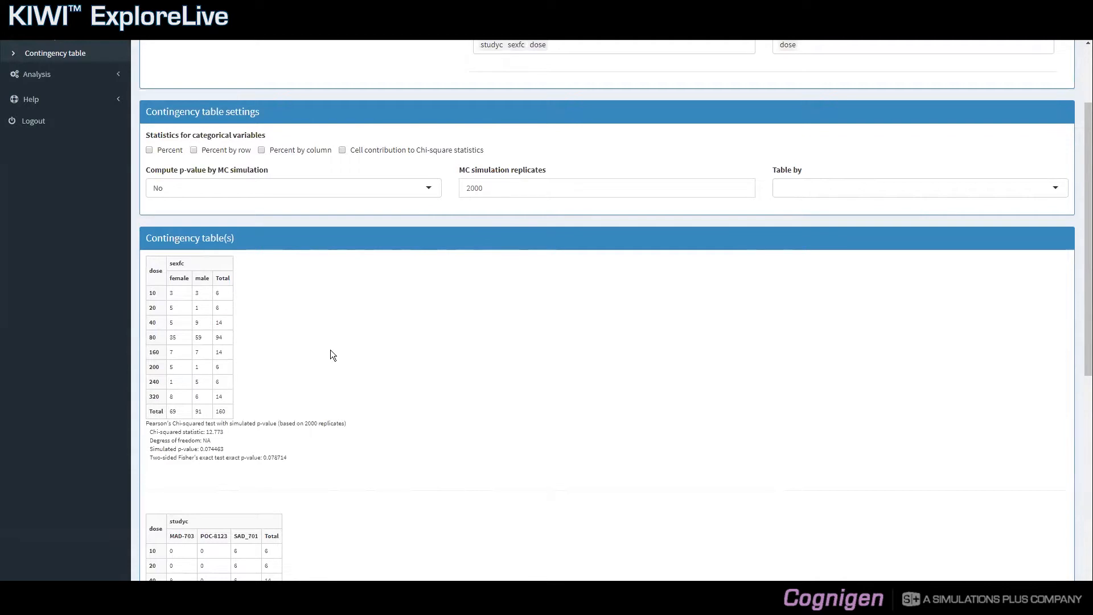
scroll(330, 349, "up", 1)
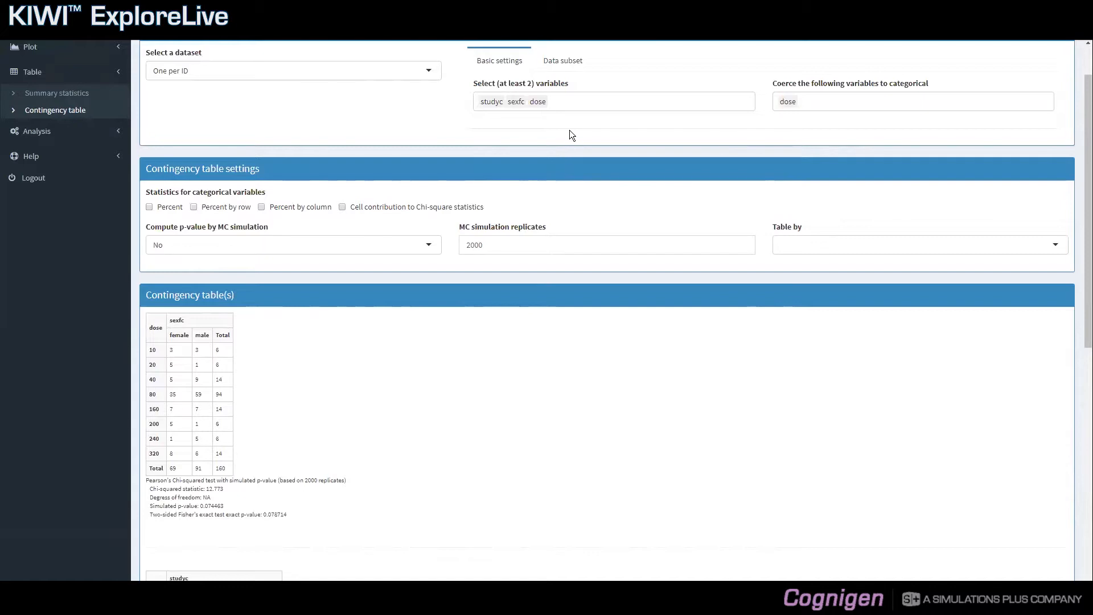
left_click(572, 106)
key("BackSpace")
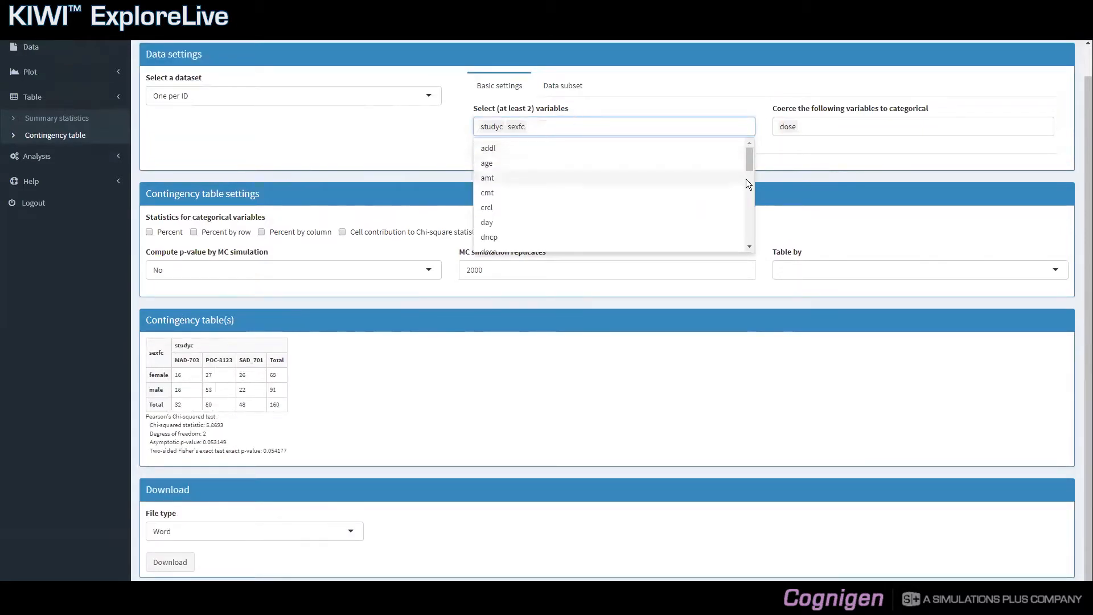
left_click(764, 176)
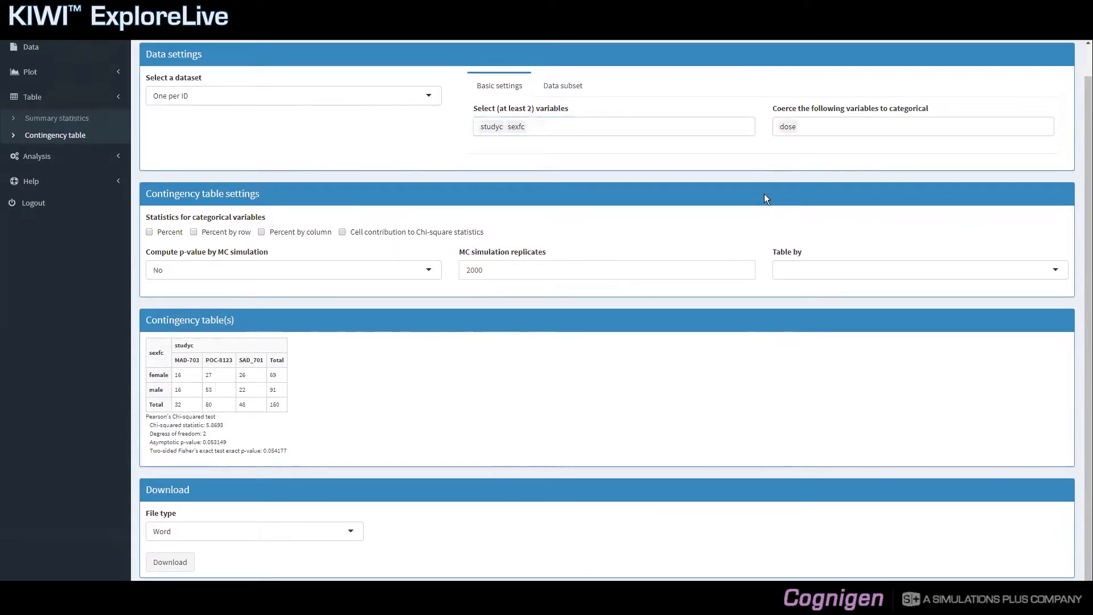
Step: Split the contingency table of studyc and sexfc by dose
left_click(803, 271)
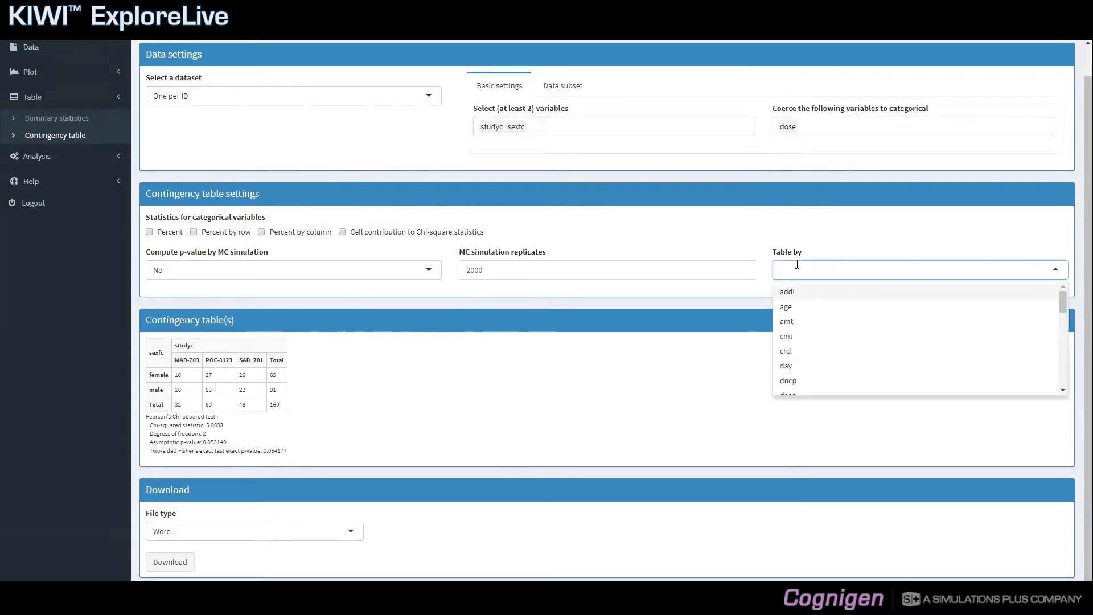
type("dose")
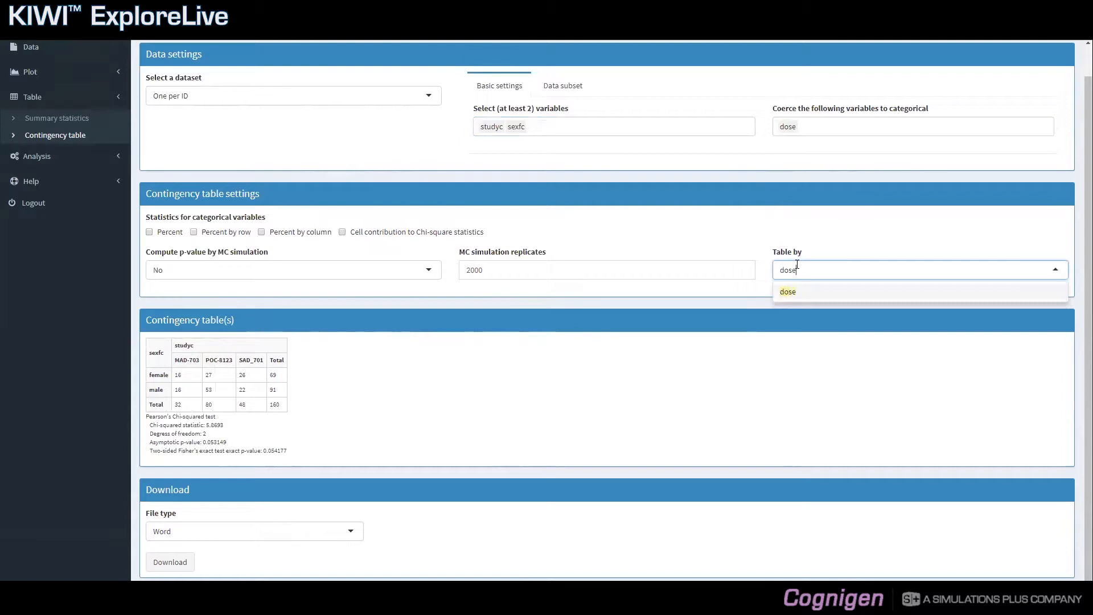
key("Return")
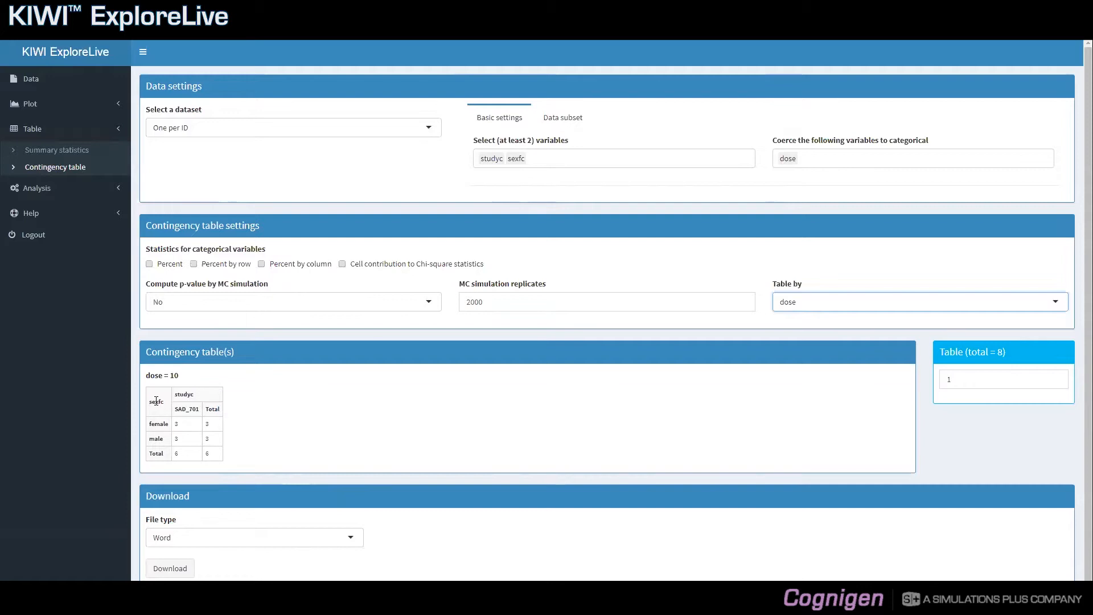
Step: Browse the dose-specific contingency tables, stepping forward from table 1 to table 4 and back to table 3
left_click_drag(178, 375, 147, 376)
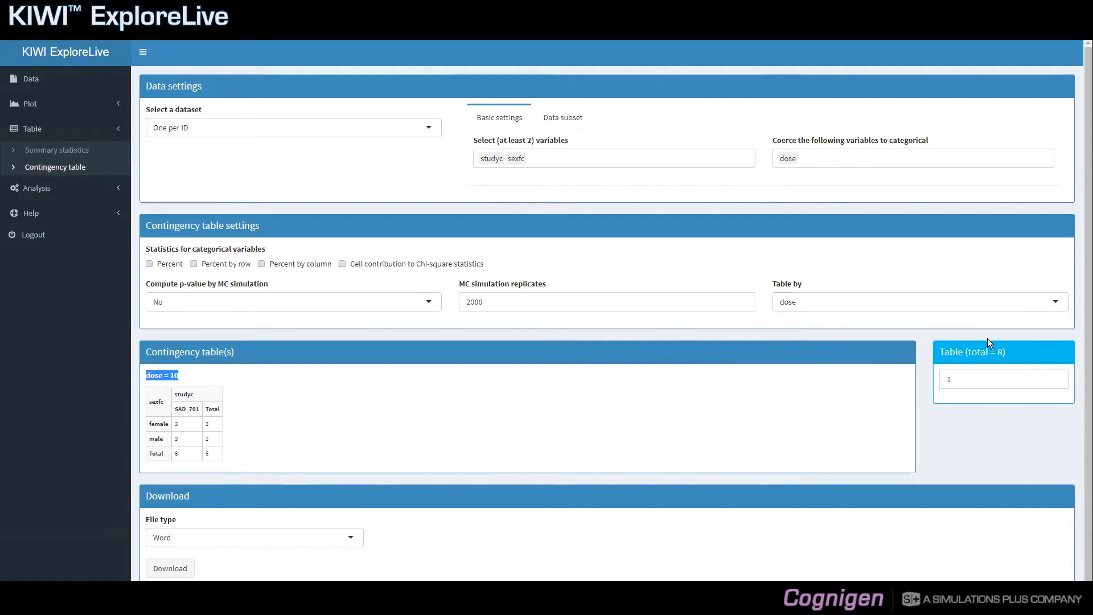
left_click(961, 354)
left_click(984, 378)
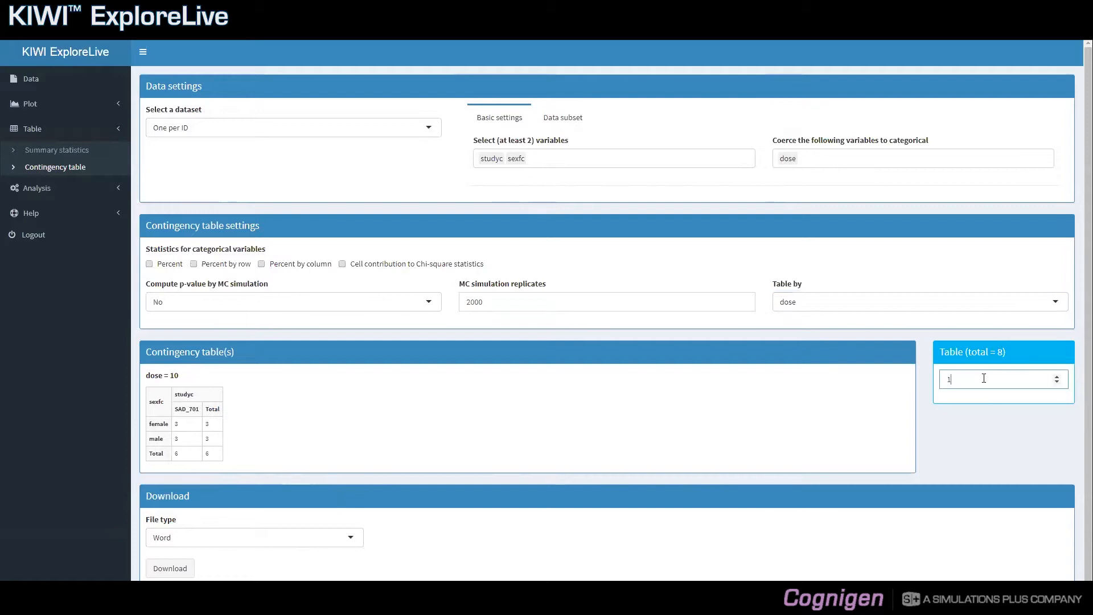
left_click(1057, 375)
left_click(1057, 376)
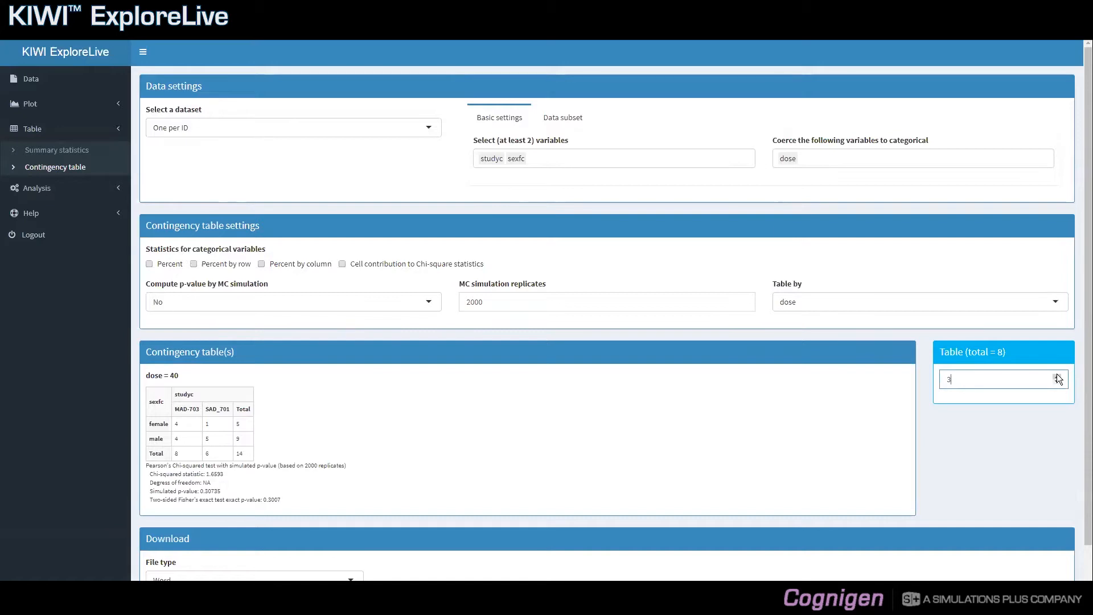
left_click(1057, 377)
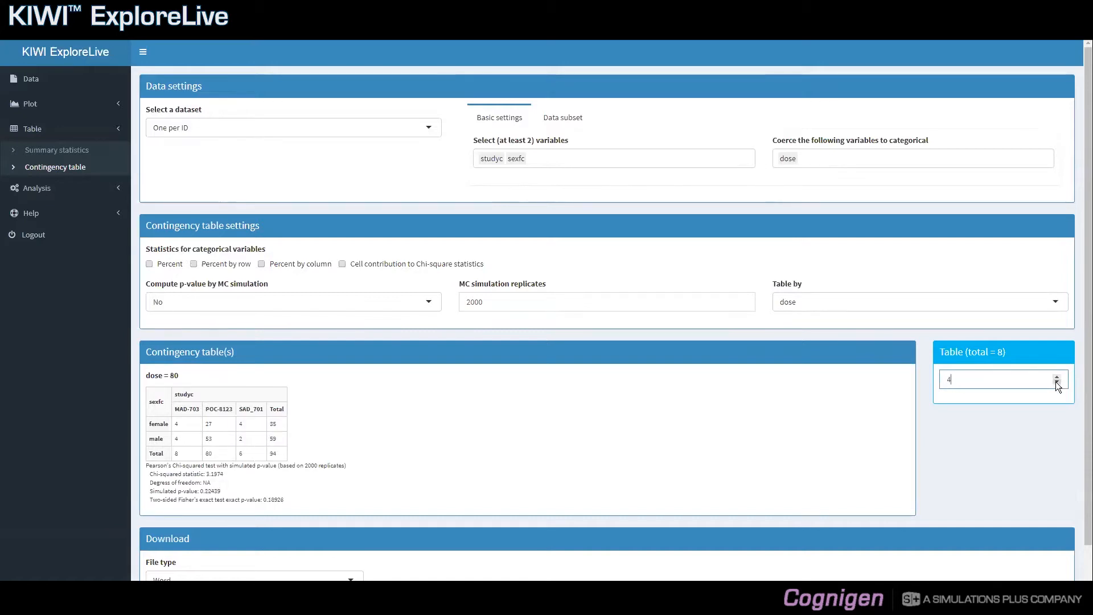
left_click(1058, 381)
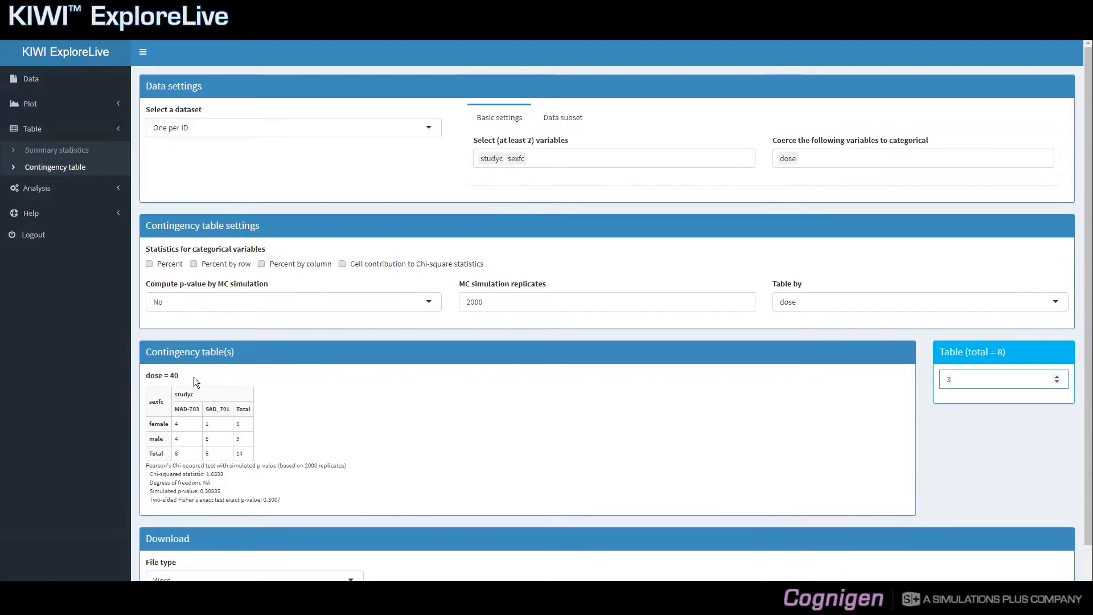
Step: Clear the Table by variable so the contingency table is no longer split by dose
left_click(805, 304)
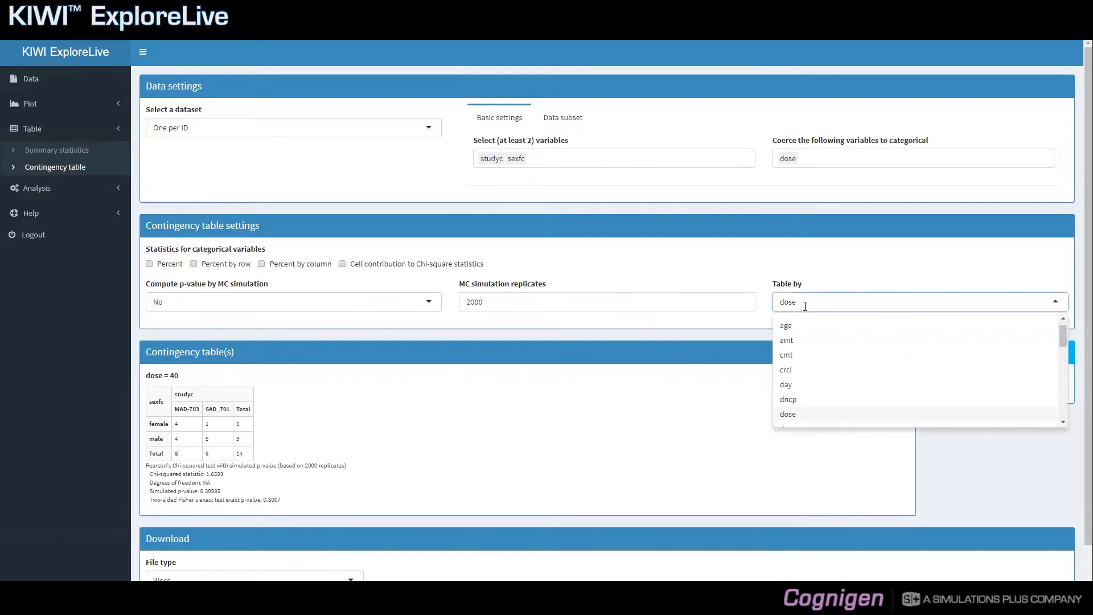
key("BackSpace")
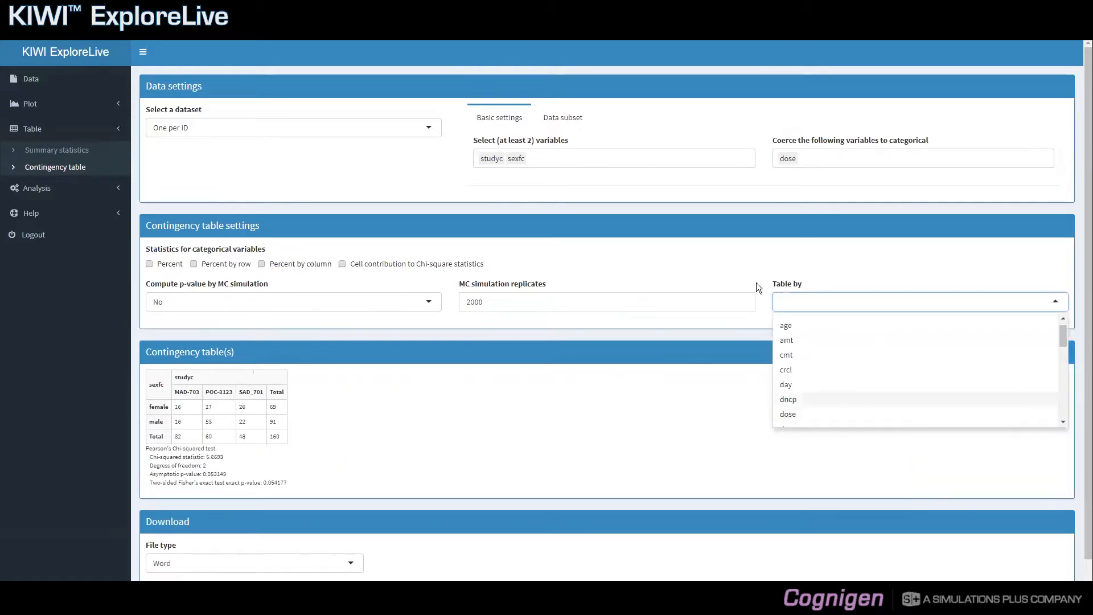
left_click(756, 283)
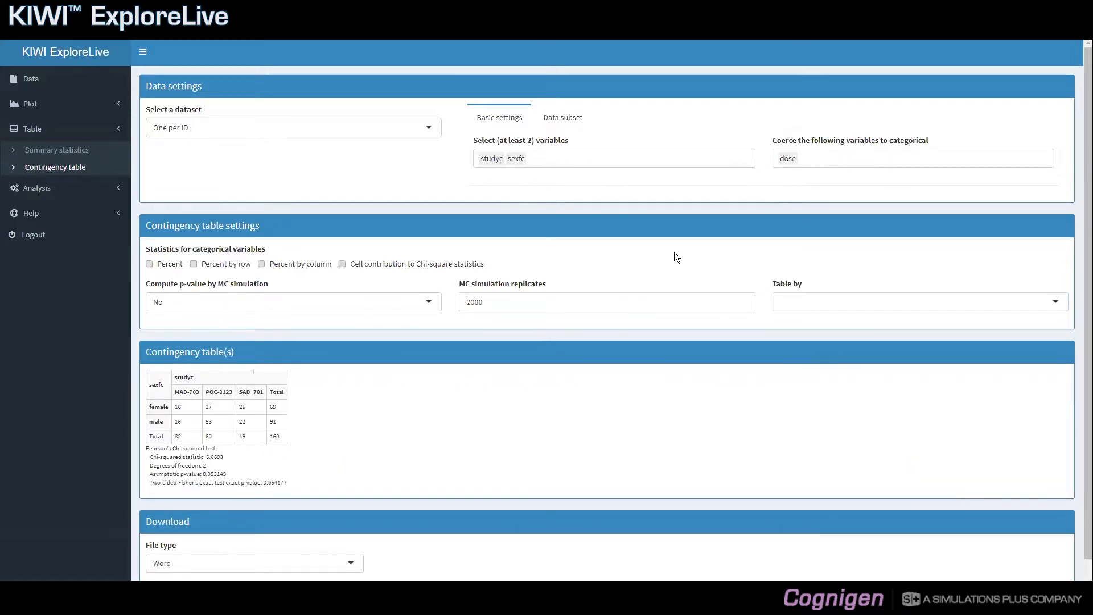
Step: Add dose back to the contingency table variables alongside studyc and sexfc
left_click(577, 162)
type("dose")
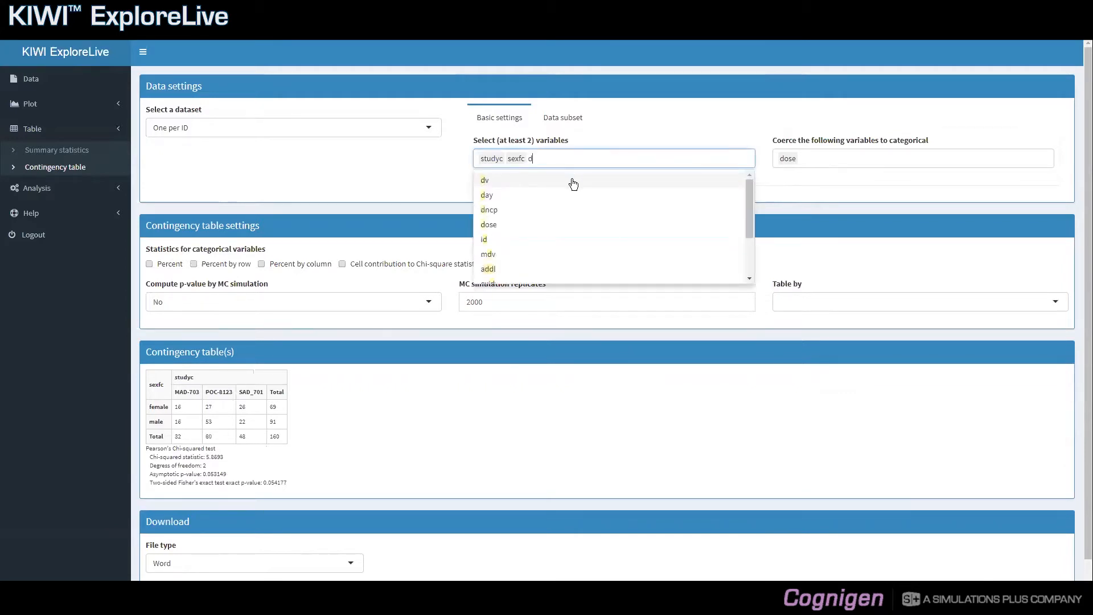
left_click(573, 182)
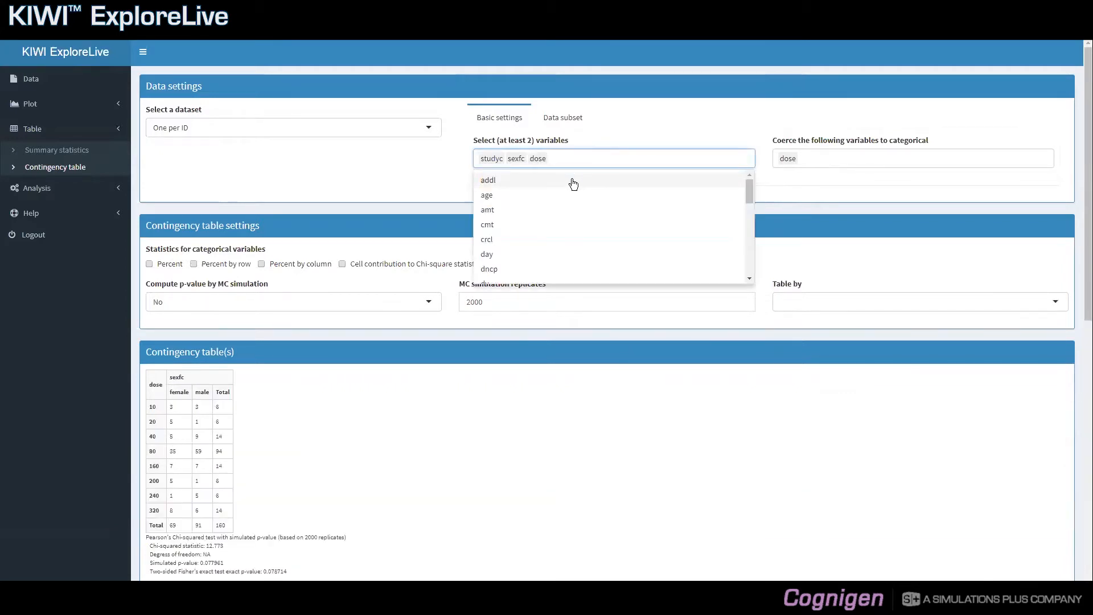
left_click(463, 203)
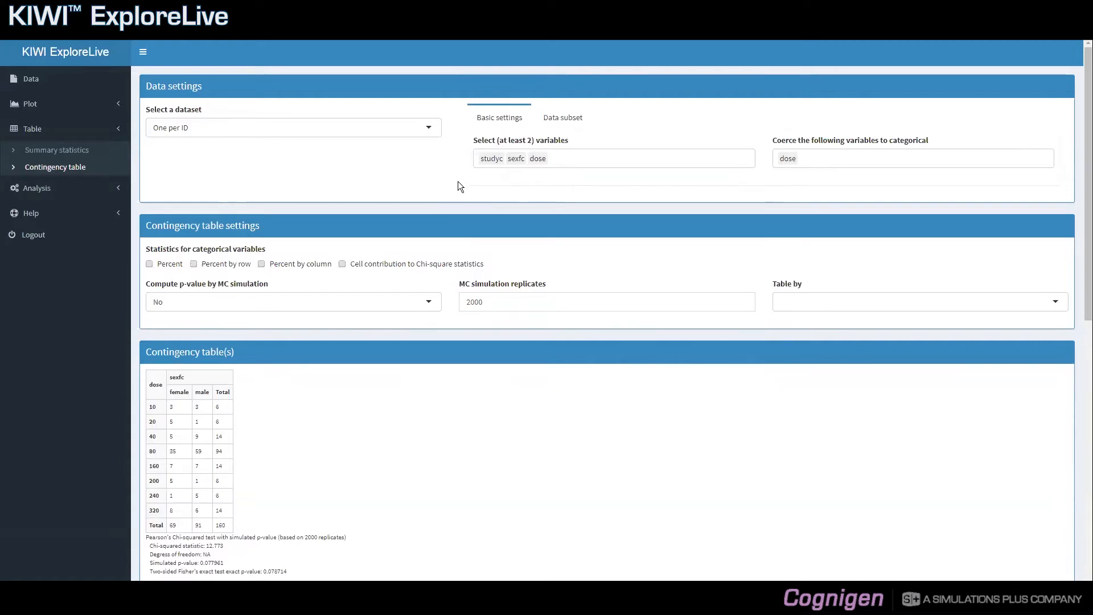
Step: Inspect the data subset options and review the contingency tables for dose, sexfc and studyc
left_click(553, 120)
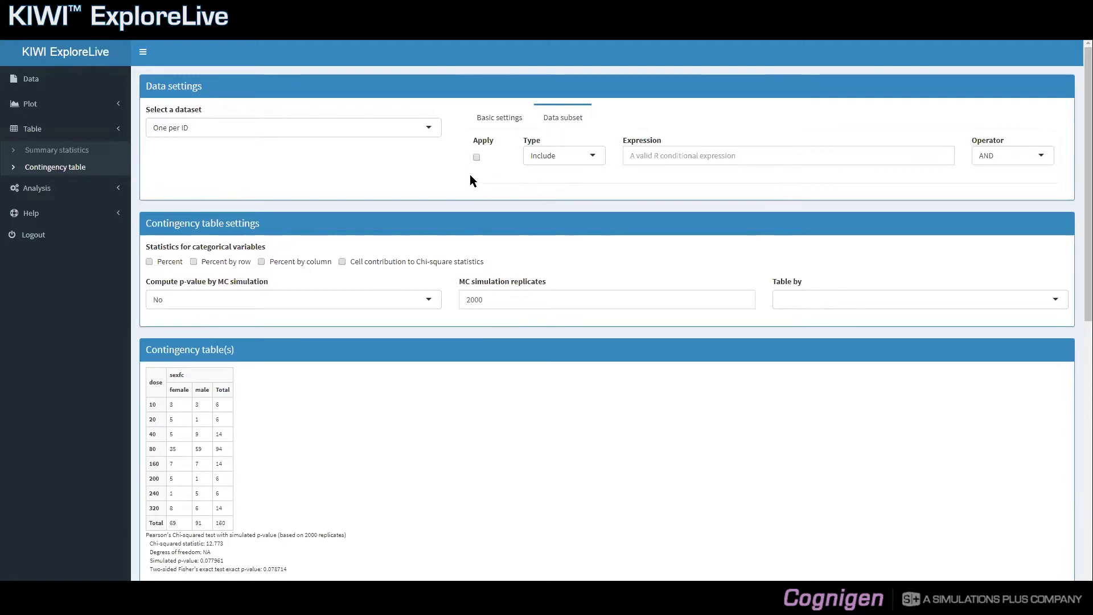
left_click(476, 126)
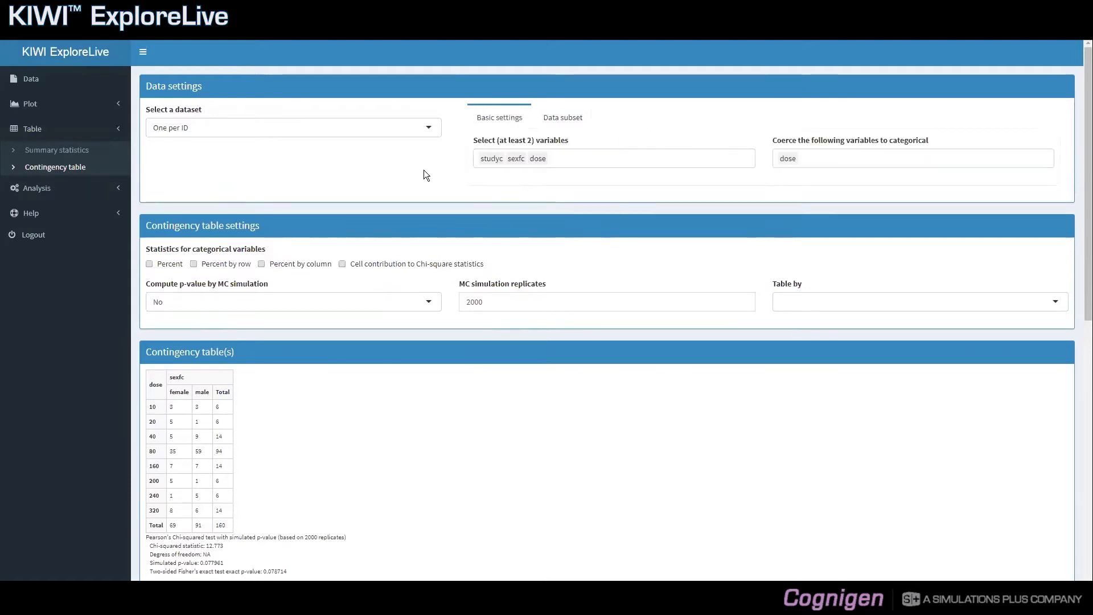
scroll(420, 192, "down", 1)
scroll(422, 196, "down", 6)
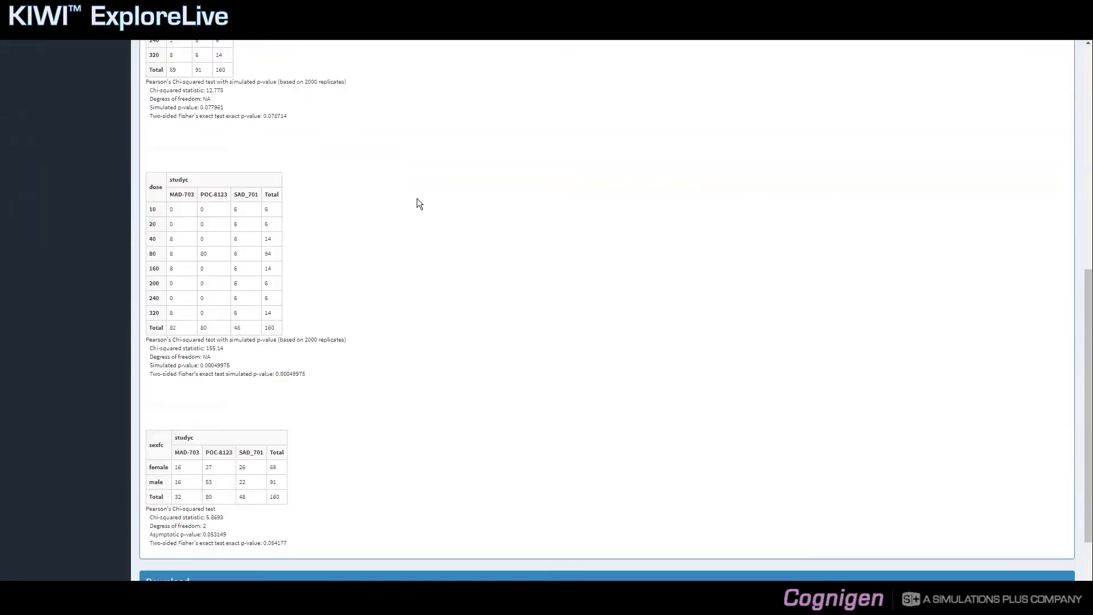
scroll(417, 199, "down", 3)
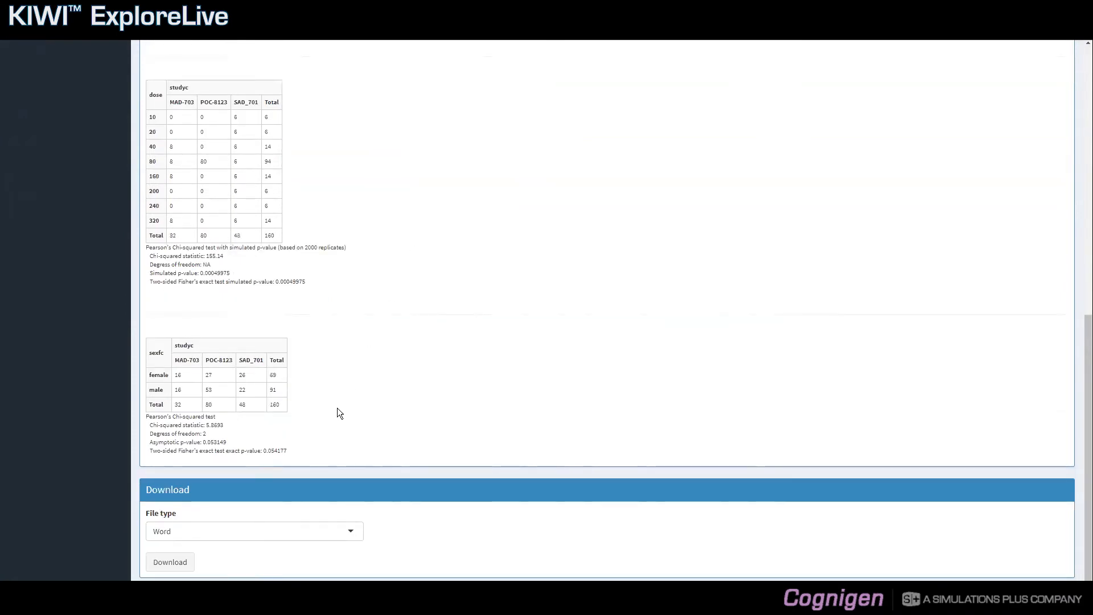
Step: Download the contingency tables as a Word file, saving it as freq-20180818204524.doc in the demo_files folder
left_click(350, 531)
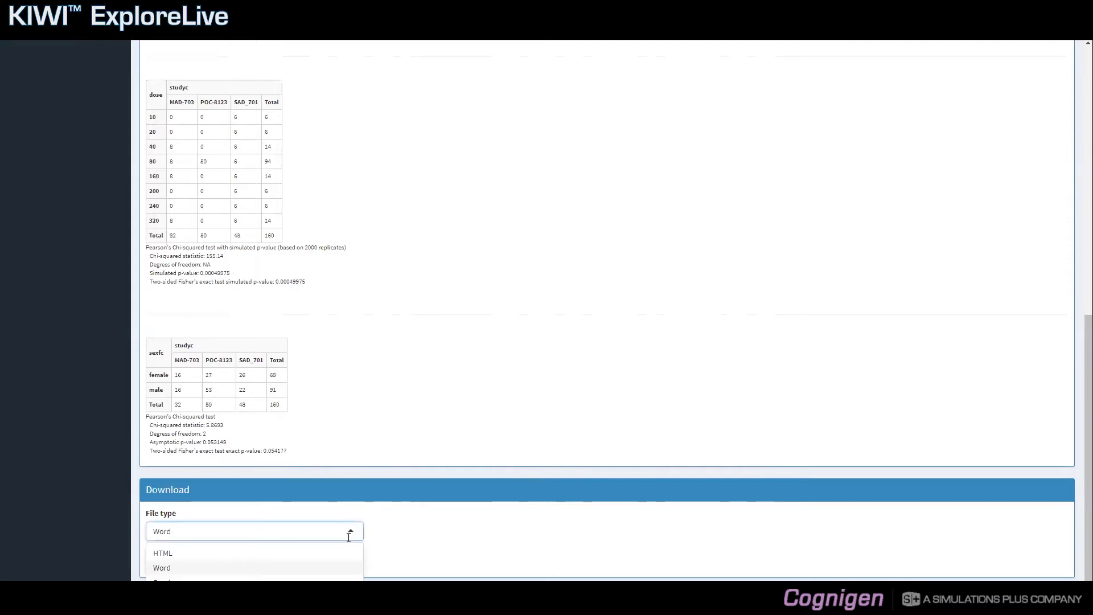
left_click(339, 570)
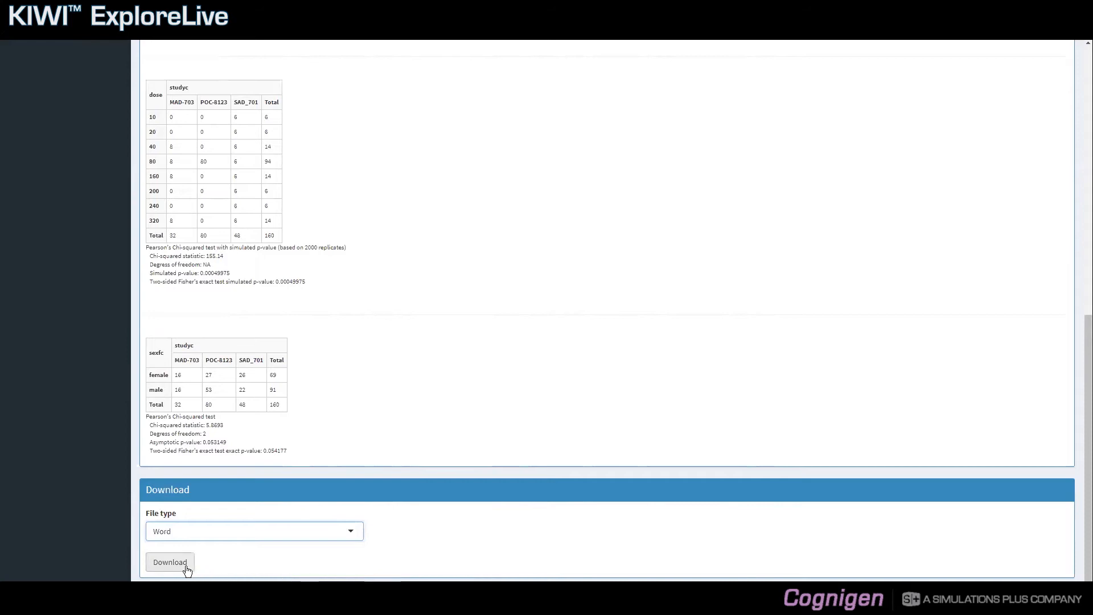
left_click(170, 562)
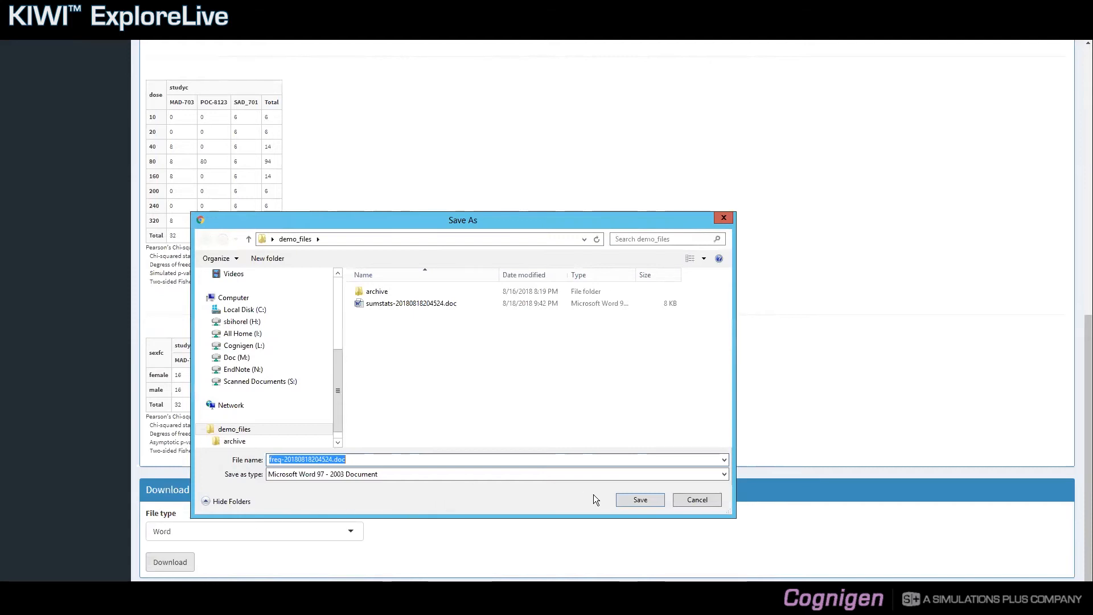
left_click(632, 500)
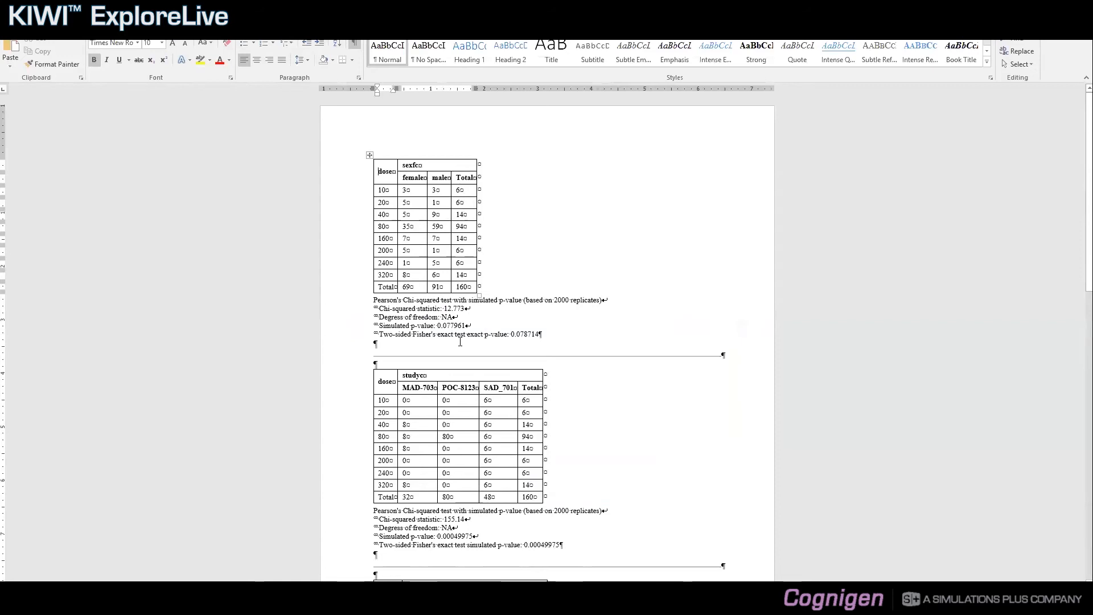
Step: Examine the contingency tables in the downloaded Word document, close it and return to the contingency table settings in KIWI ExploreLive
scroll(460, 342, "down", 4)
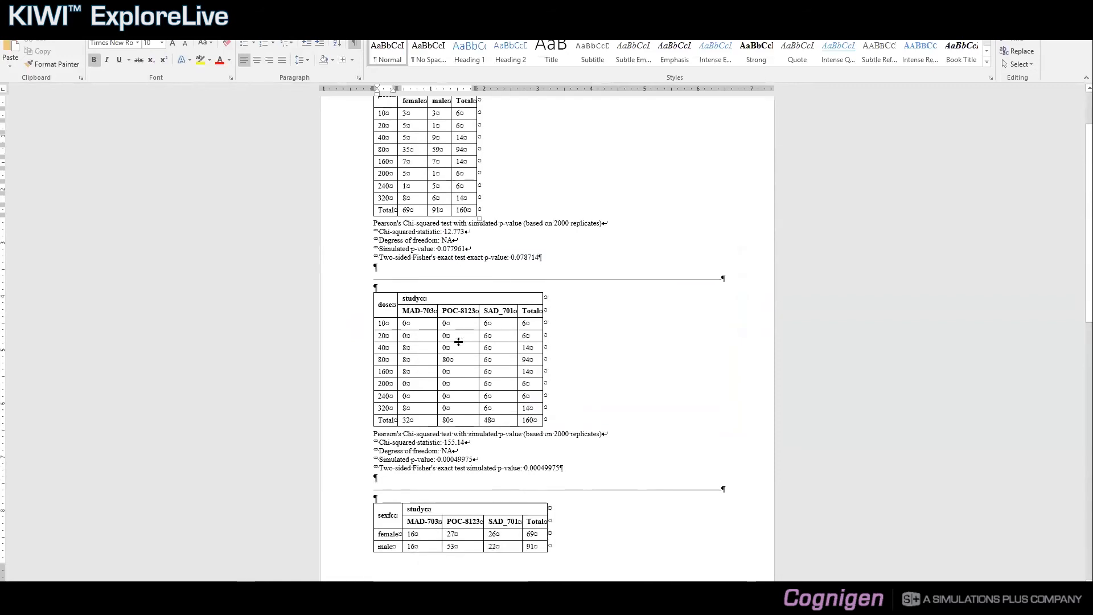
scroll(460, 342, "up", 3)
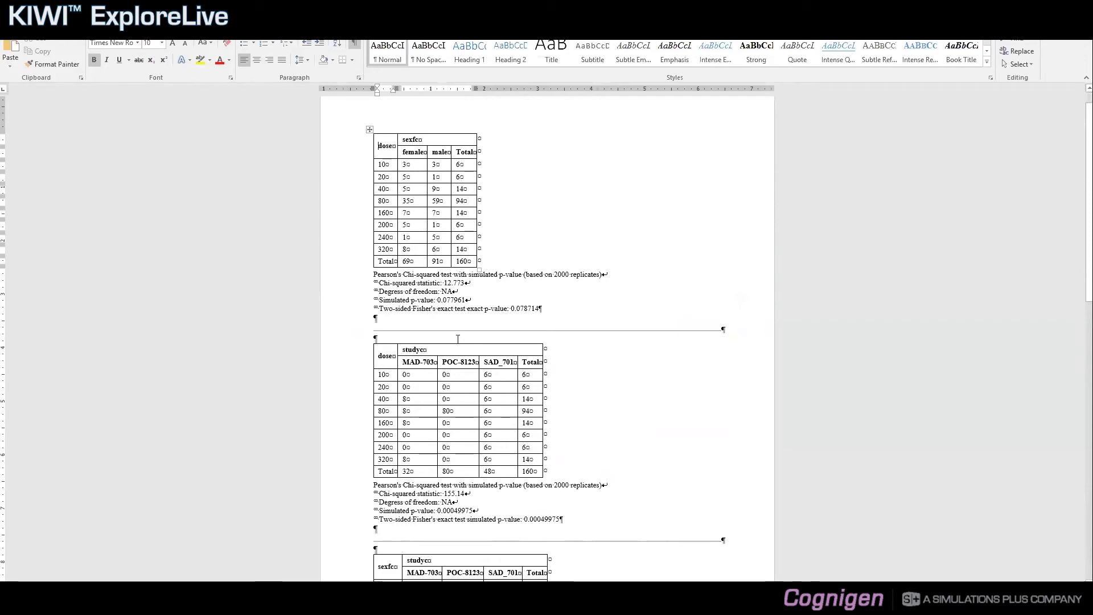
scroll(457, 339, "down", 3)
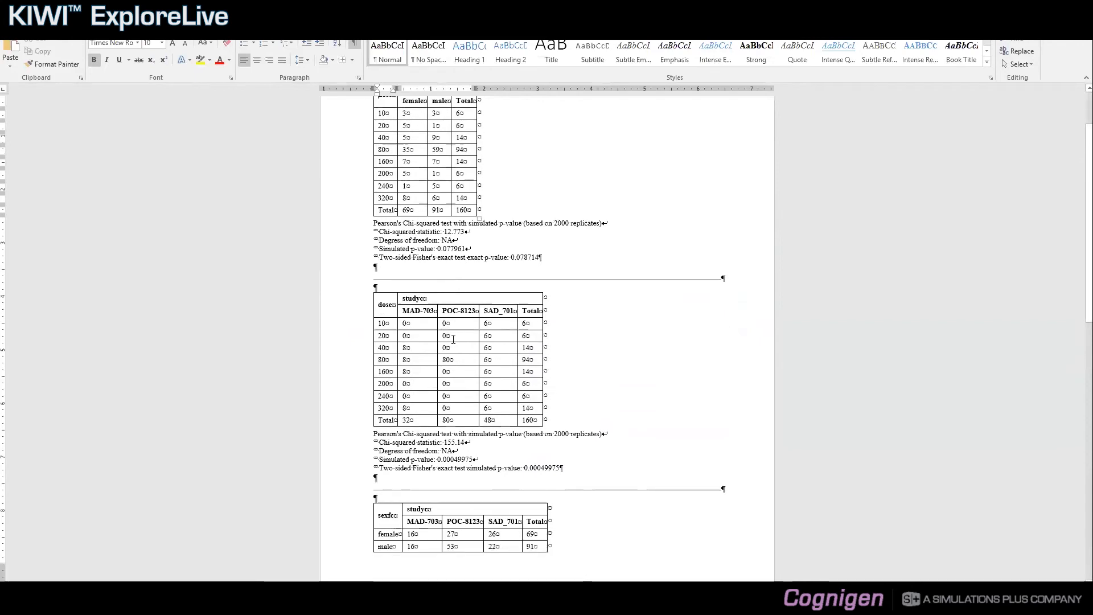
scroll(453, 339, "up", 3)
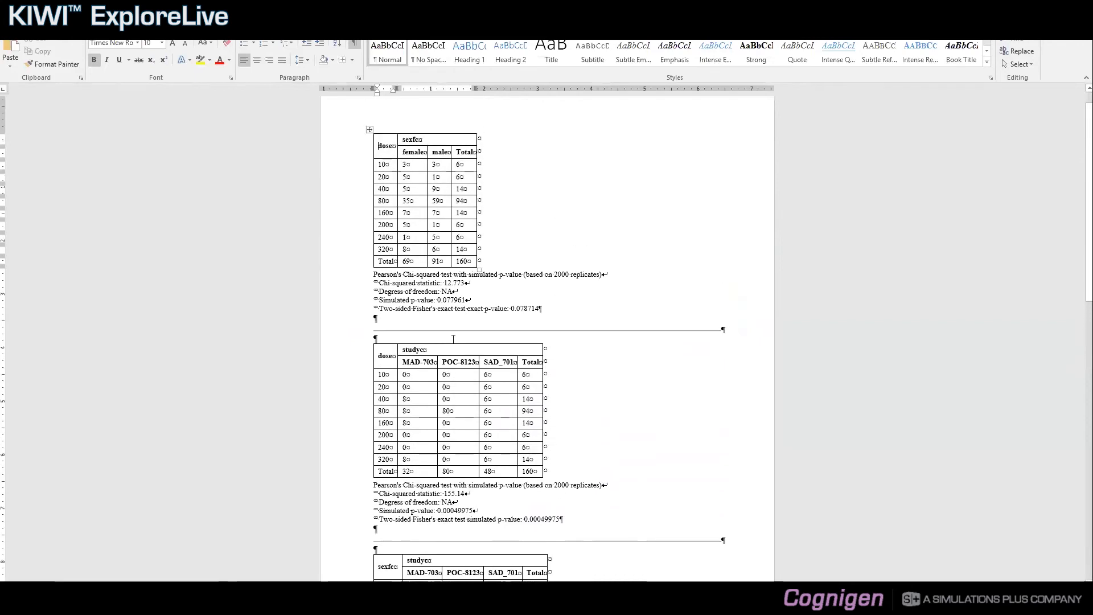
scroll(453, 339, "up", 1)
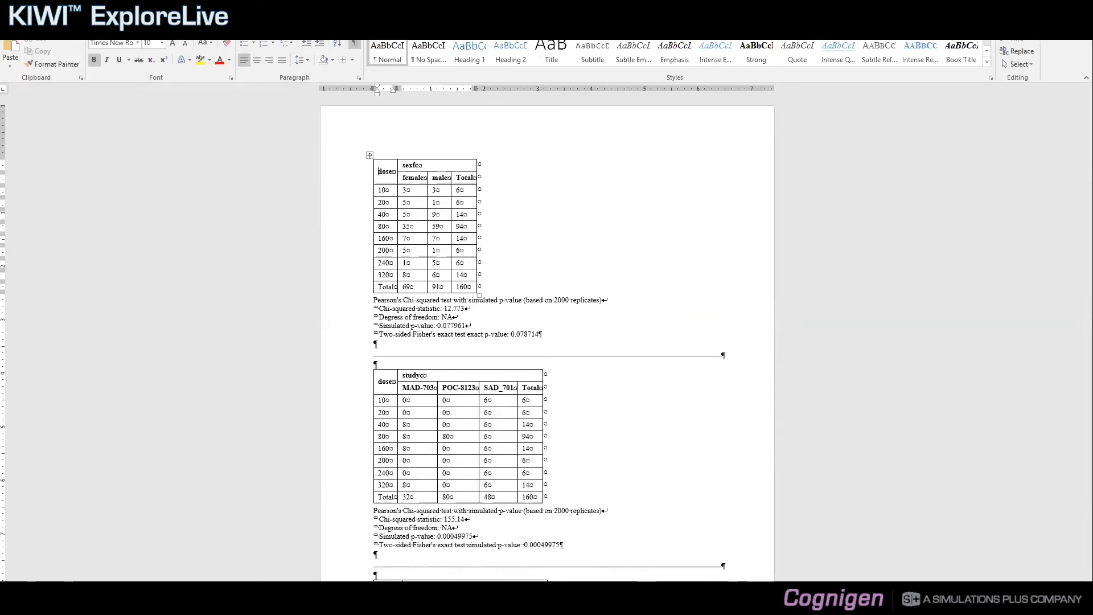
left_click(1080, 8)
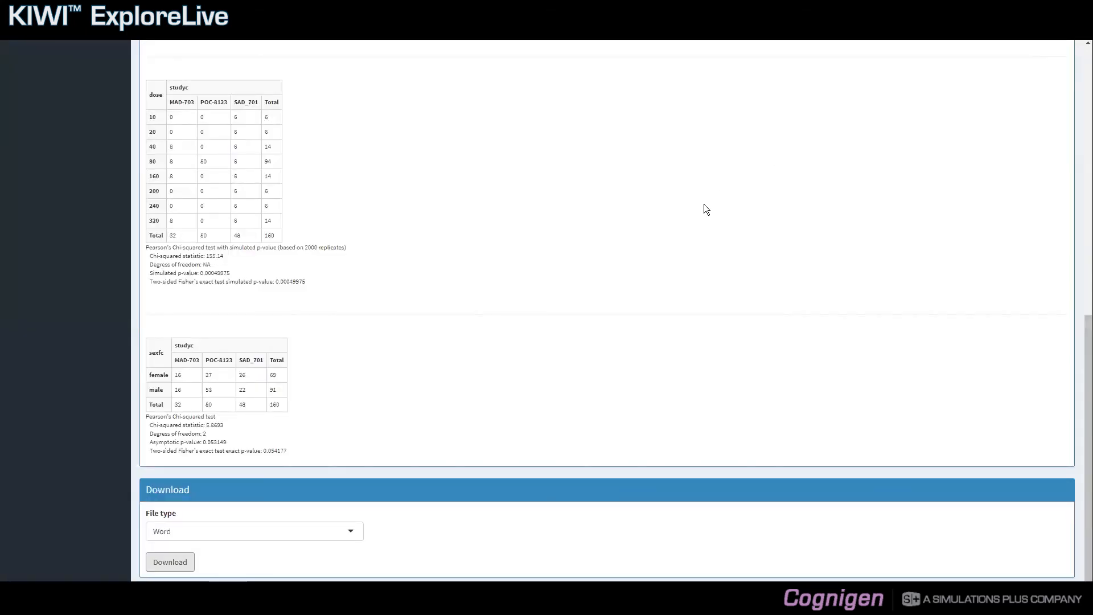
scroll(705, 205, "up", 7)
scroll(704, 206, "up", 3)
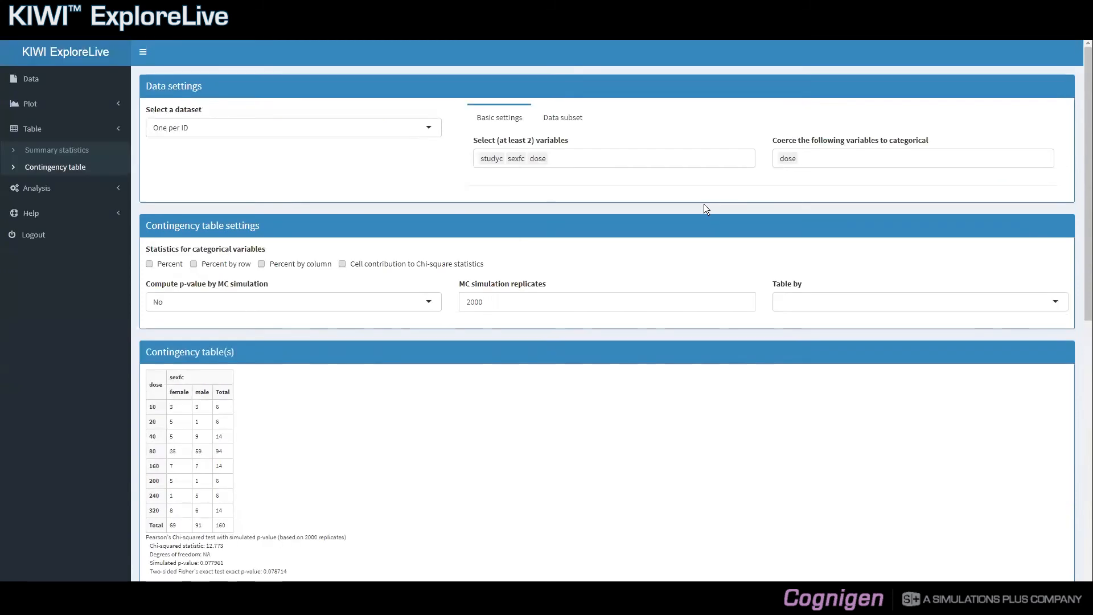